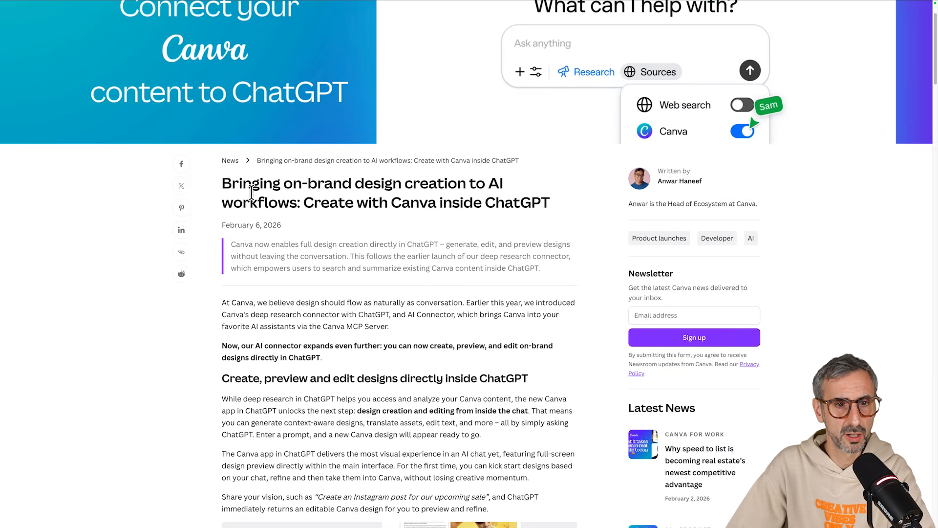
# Read the headline and introduction of the Canva news article about creating with Canva inside ChatGPT
pyautogui.moveTo(219, 184); pyautogui.dragTo(354, 195)
pyautogui.click(354, 196)
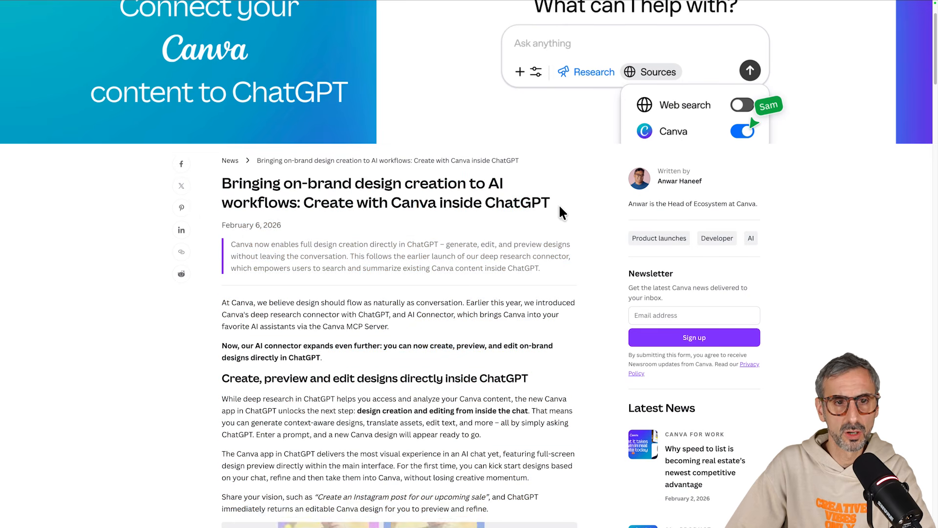
pyautogui.moveTo(558, 206); pyautogui.dragTo(222, 184)
pyautogui.click(276, 185)
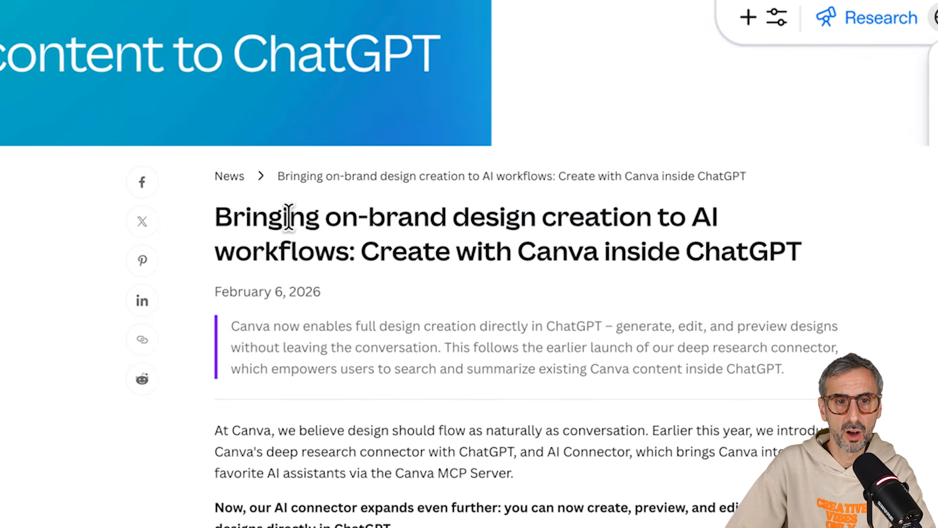
pyautogui.moveTo(222, 217); pyautogui.dragTo(718, 218)
pyautogui.moveTo(718, 218); pyautogui.dragTo(733, 243)
pyautogui.click(594, 262)
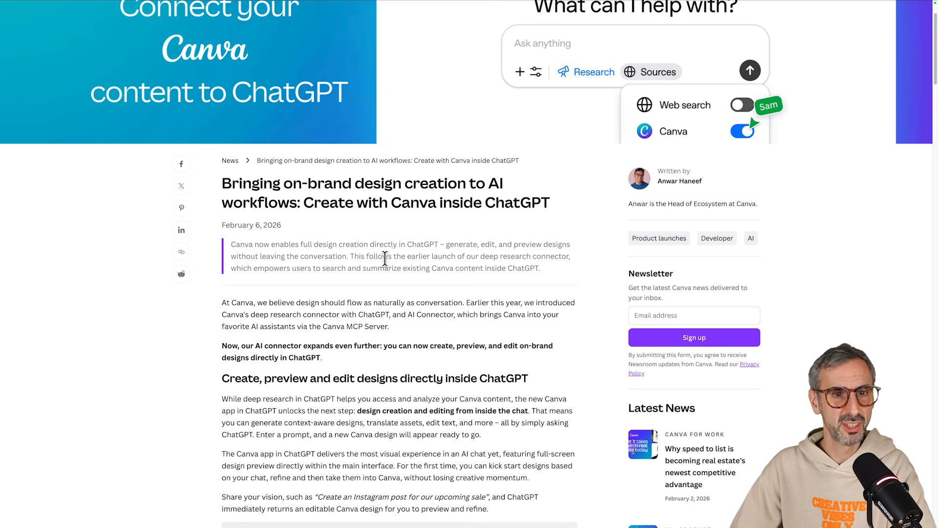
pyautogui.scroll(2, 384, 264)
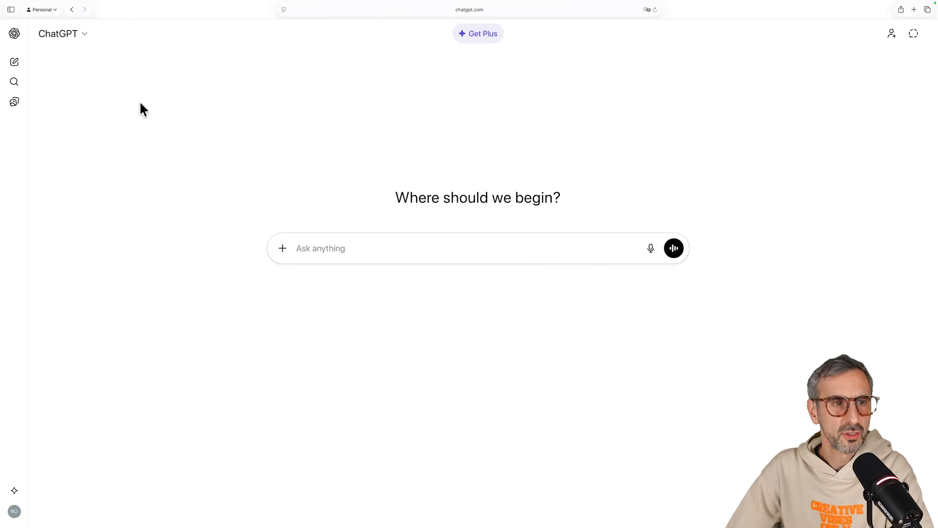
# Switch to ChatGPT, browse its featured apps and open the Canva app's page
pyautogui.click(14, 34)
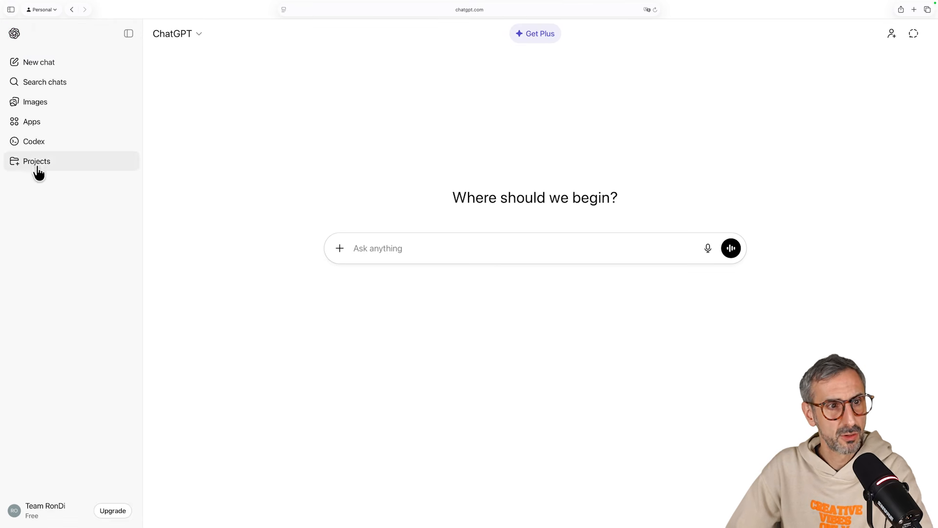
pyautogui.click(36, 126)
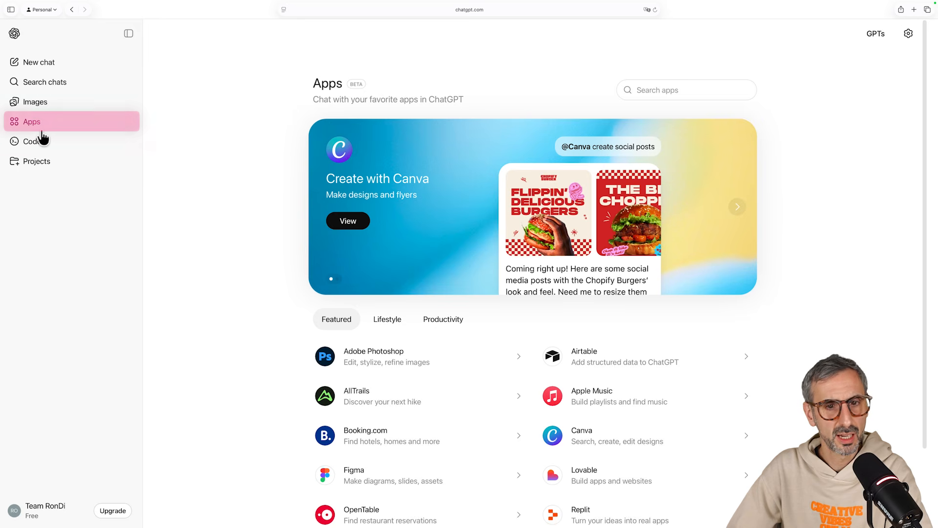
pyautogui.click(337, 278)
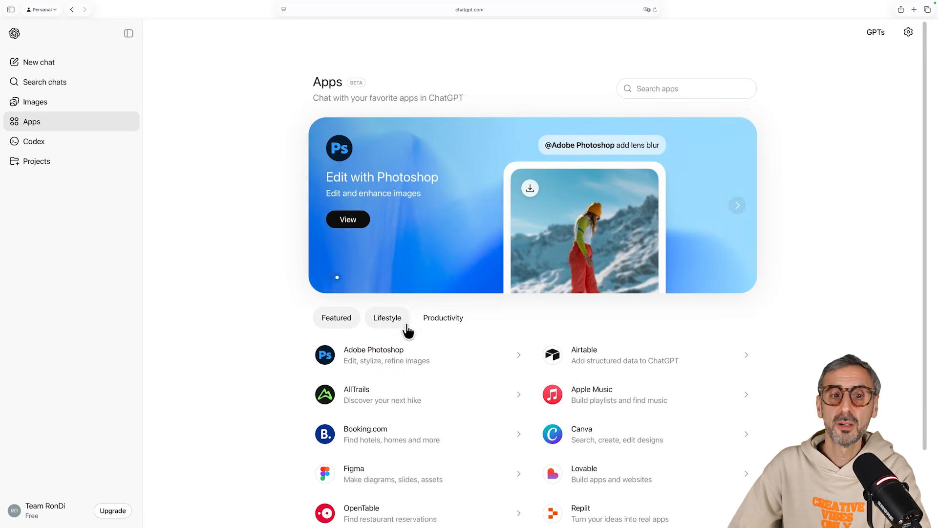
pyautogui.scroll(-2, 346, 371)
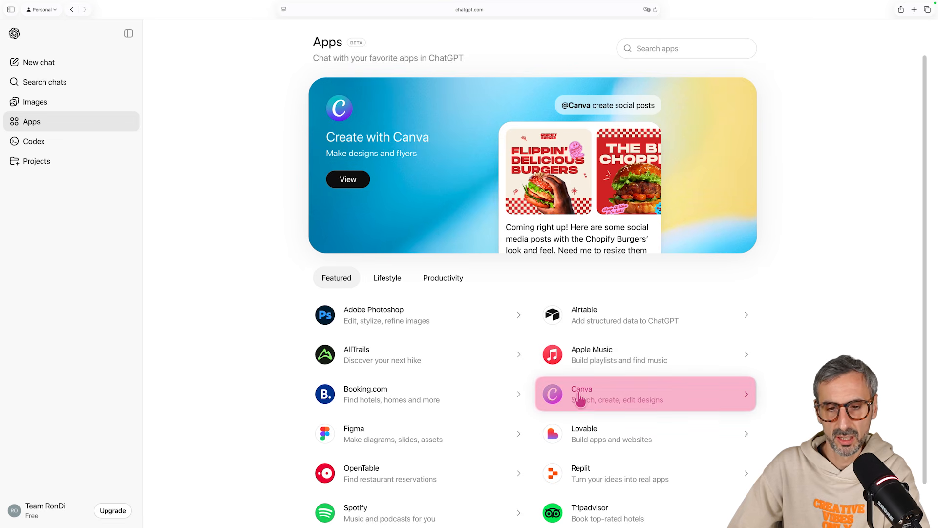
pyautogui.click(579, 398)
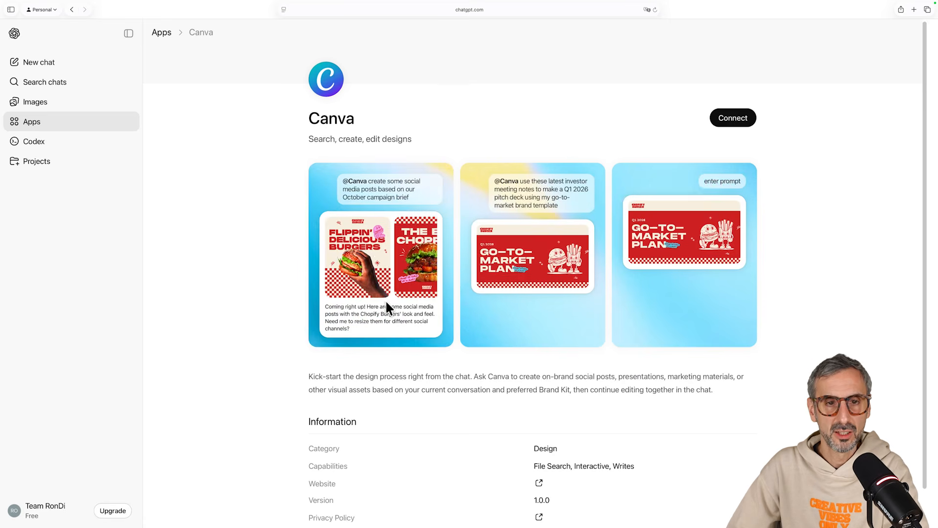
# Connect Canva to ChatGPT, allowing the Canva AI Connector access to the TEAM RONDI team
pyautogui.scroll(-2, 374, 372)
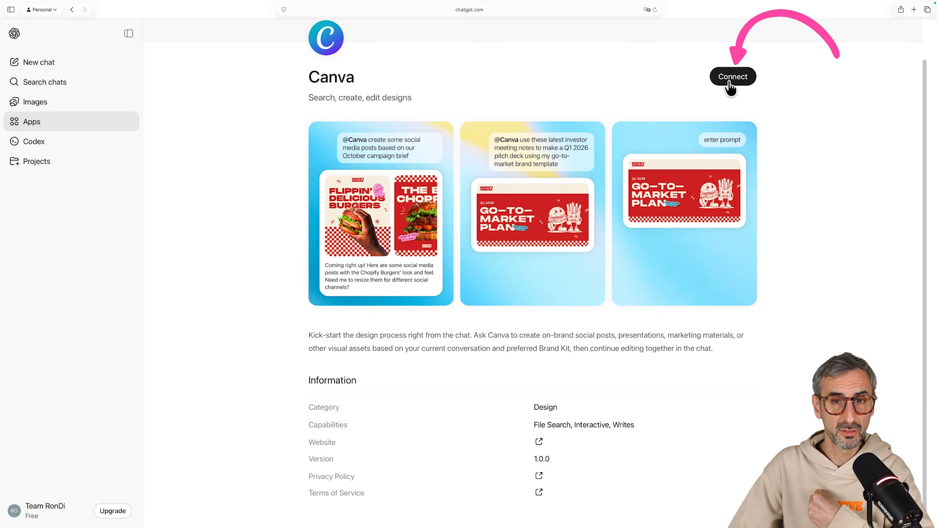
pyautogui.click(729, 78)
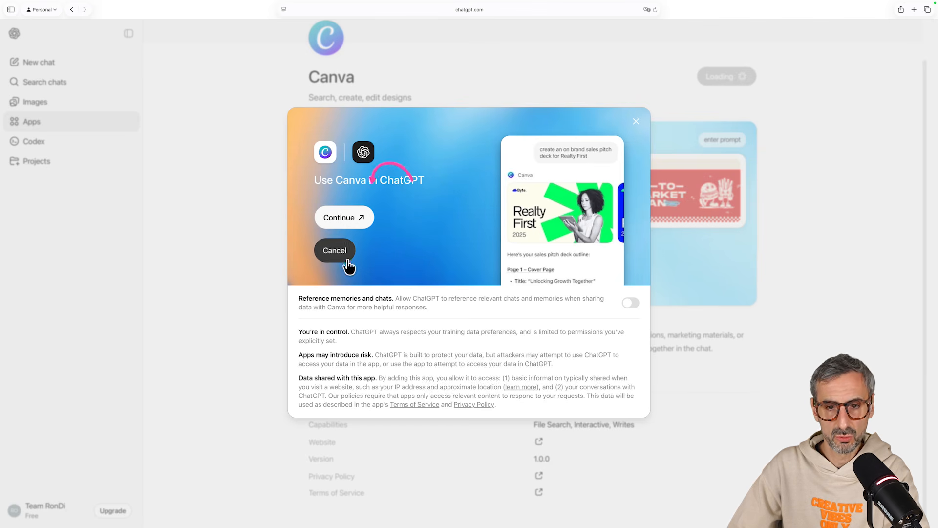
pyautogui.click(342, 218)
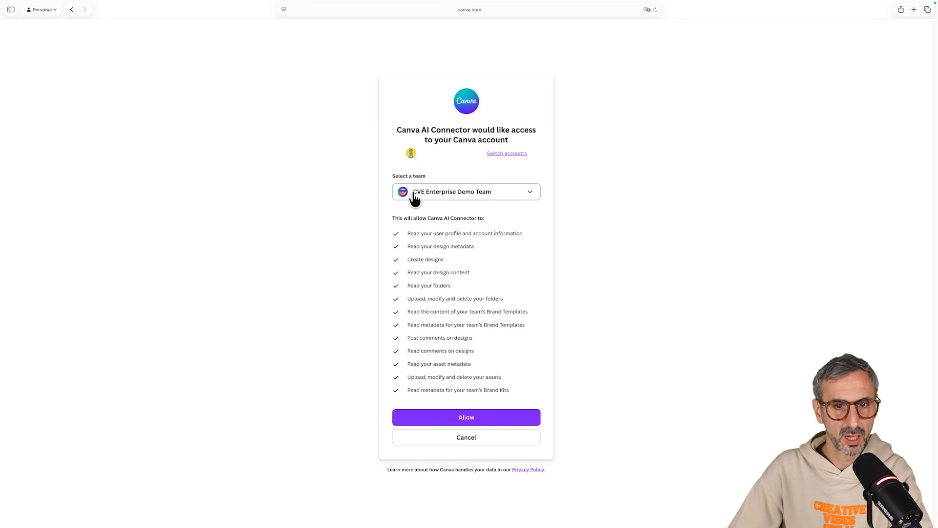
pyautogui.click(479, 193)
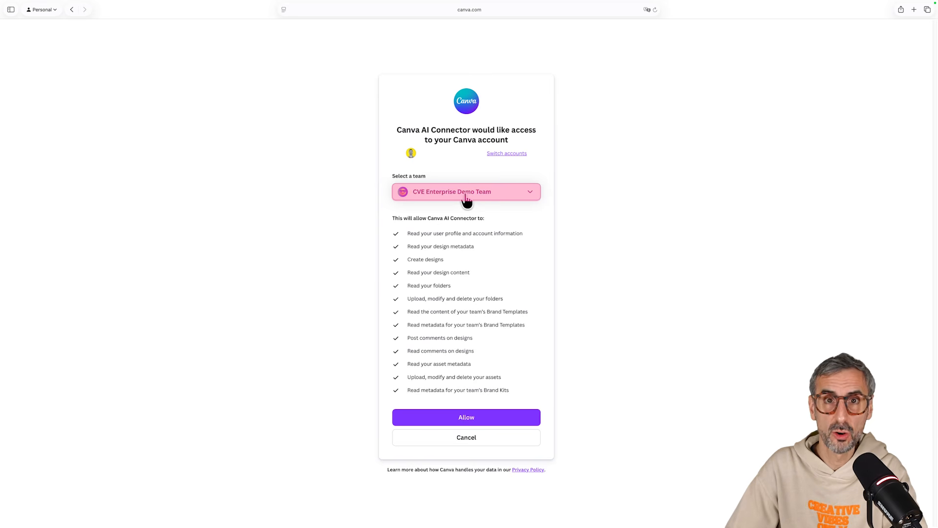
pyautogui.click(463, 201)
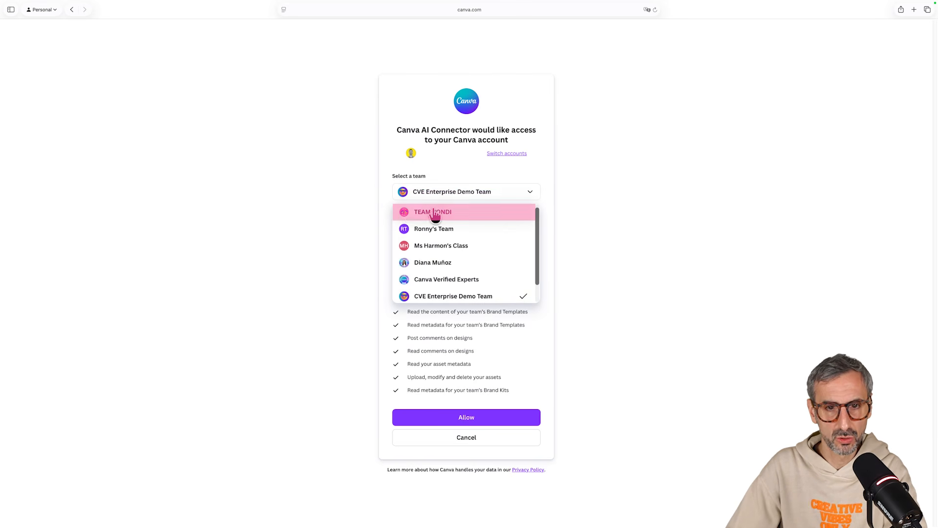
pyautogui.click(452, 213)
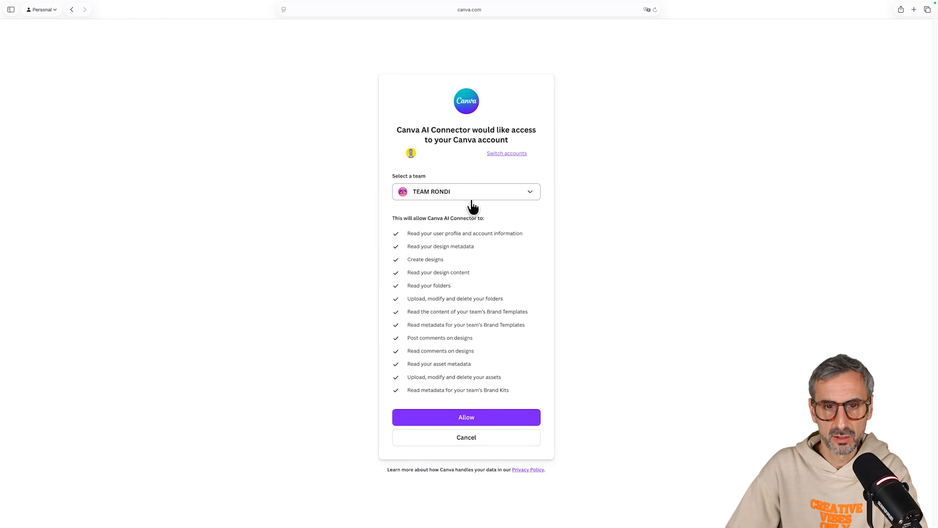
pyautogui.click(464, 417)
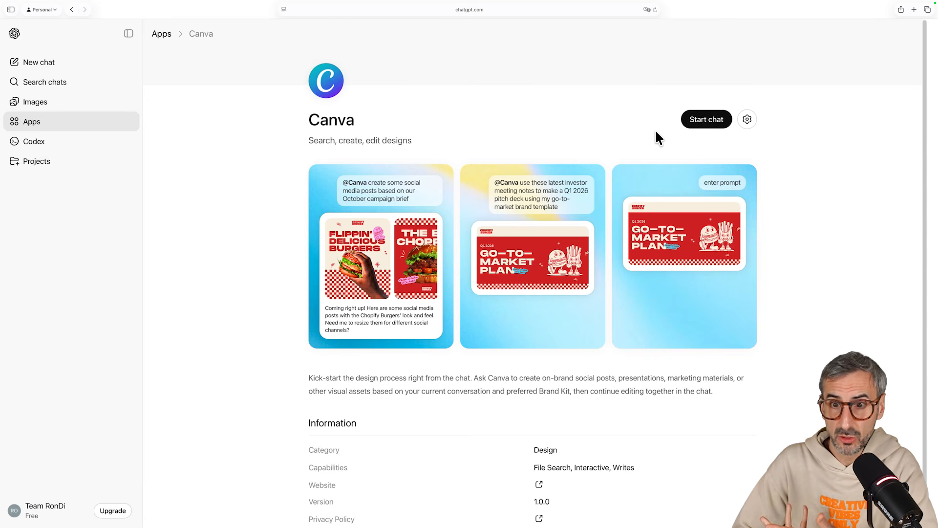
# Review the connected Canva app's settings without changing them and start a new chat
pyautogui.click(748, 121)
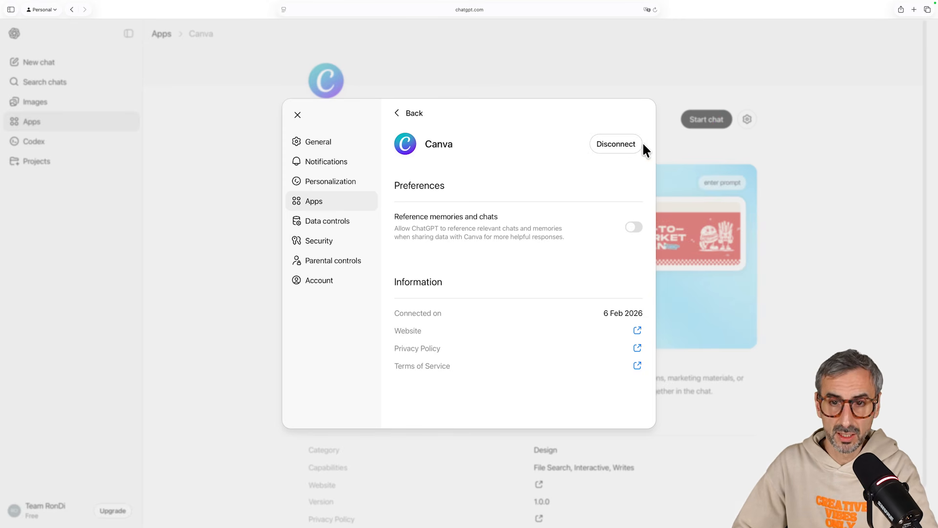
pyautogui.click(736, 157)
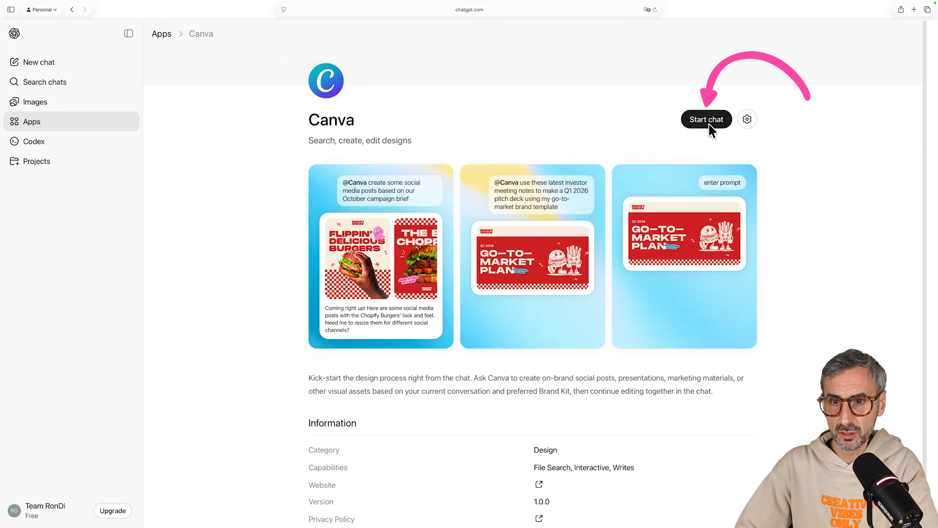
pyautogui.click(29, 65)
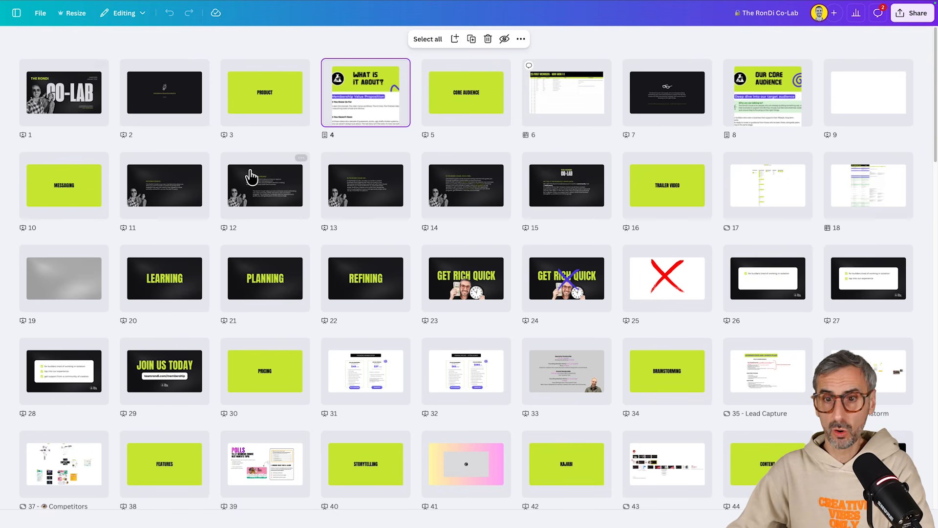
# Switch to Canva to look over the page overview of The RonDi Co-Lab design, and read through the membership sales page
pyautogui.scroll(-15, 291, 219)
pyautogui.scroll(-5, 295, 222)
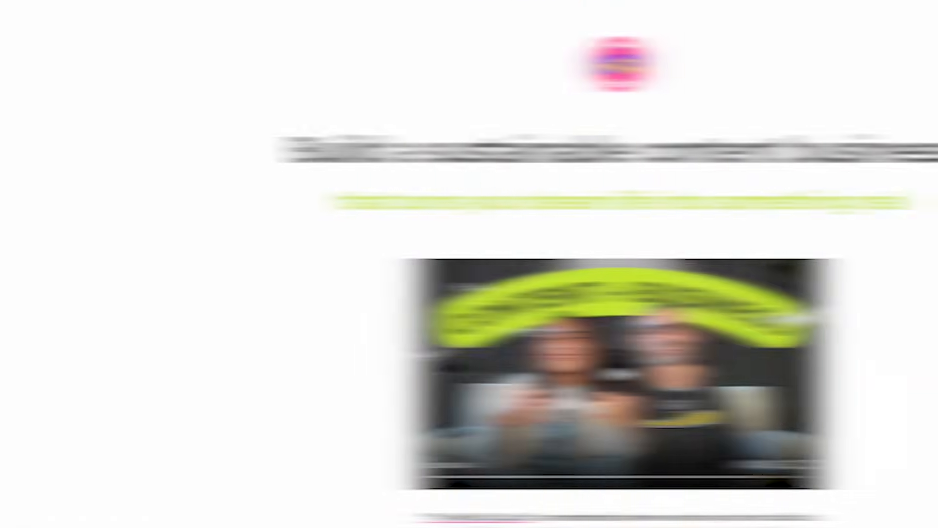
pyautogui.scroll(-8, 470, 264)
pyautogui.scroll(-12, 470, 264)
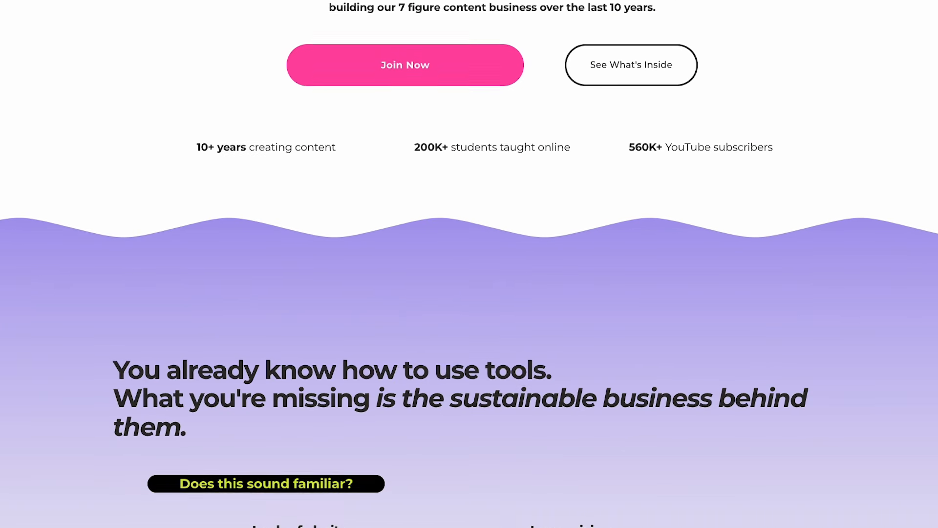
pyautogui.scroll(-10, 469, 264)
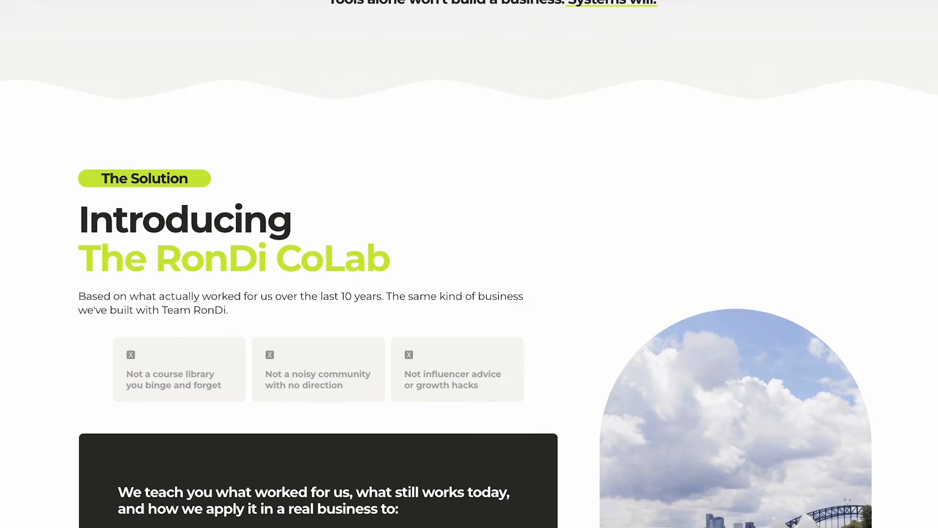
pyautogui.scroll(-10, 469, 264)
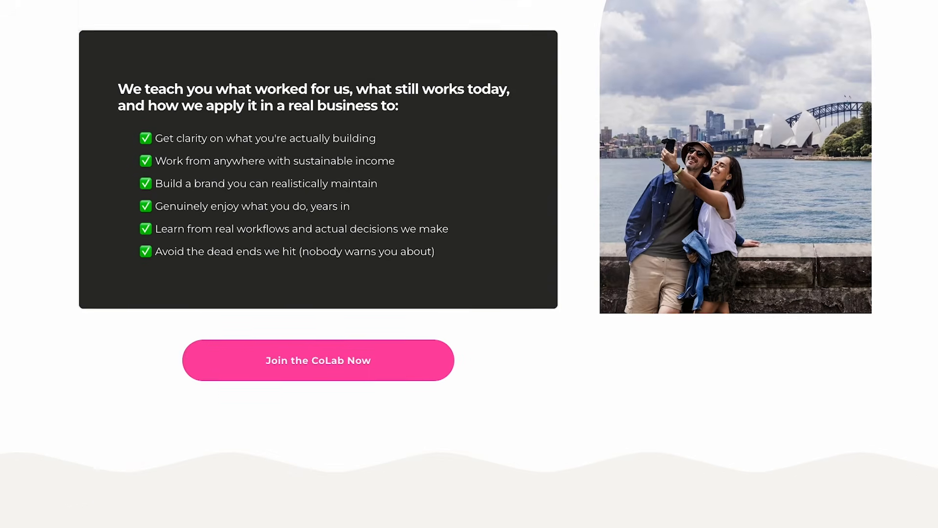
pyautogui.scroll(-8, 469, 264)
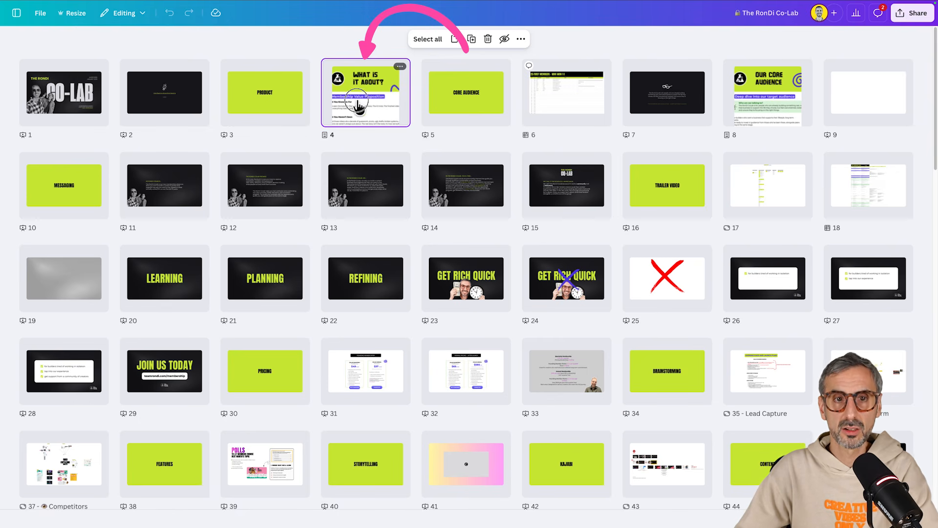
# Open page 4, the "What is it about?" document, and skim its membership value proposition and positioning sections
pyautogui.doubleClick(369, 117)
pyautogui.scroll(5, 378, 216)
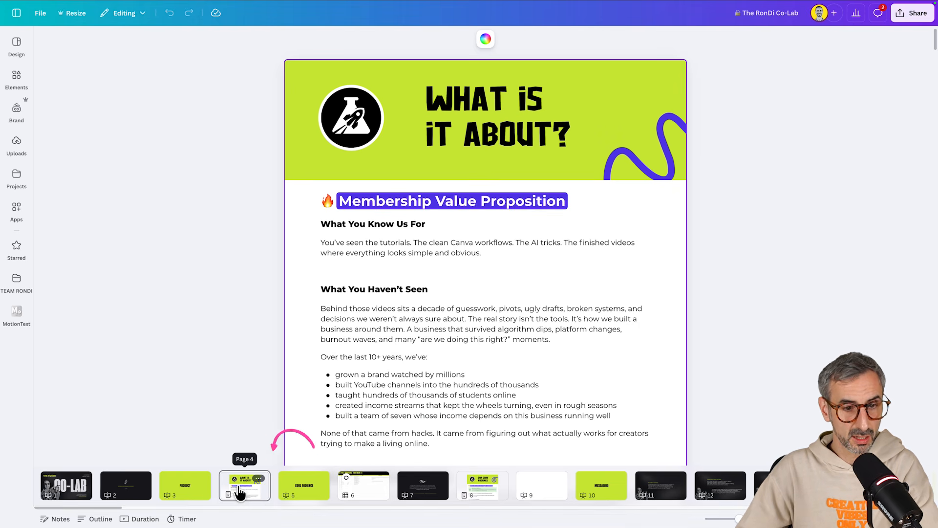
pyautogui.scroll(-2, 449, 155)
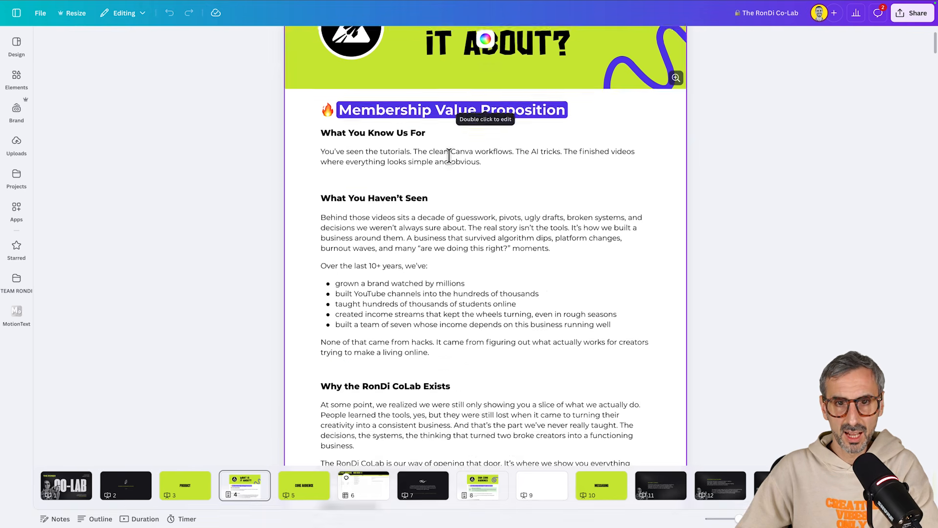
pyautogui.scroll(-20, 449, 156)
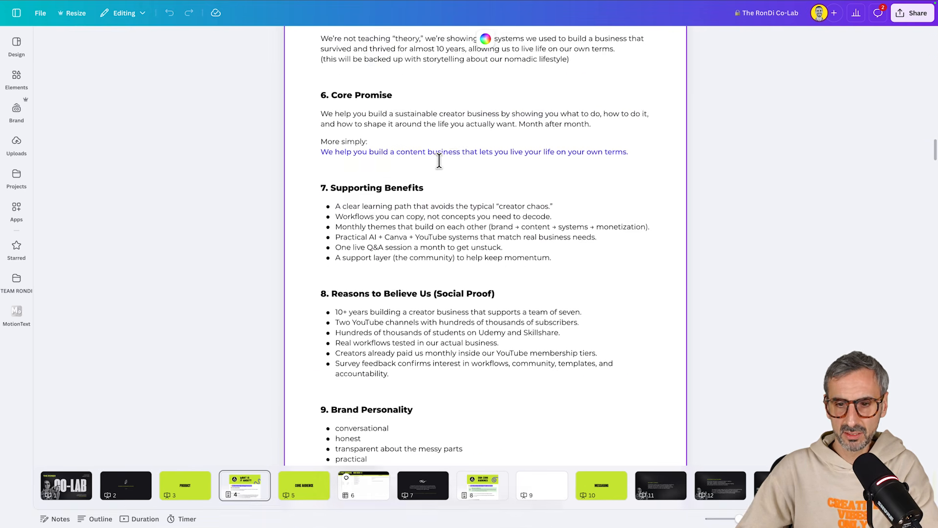
pyautogui.scroll(-2, 439, 160)
pyautogui.scroll(20, 610, 426)
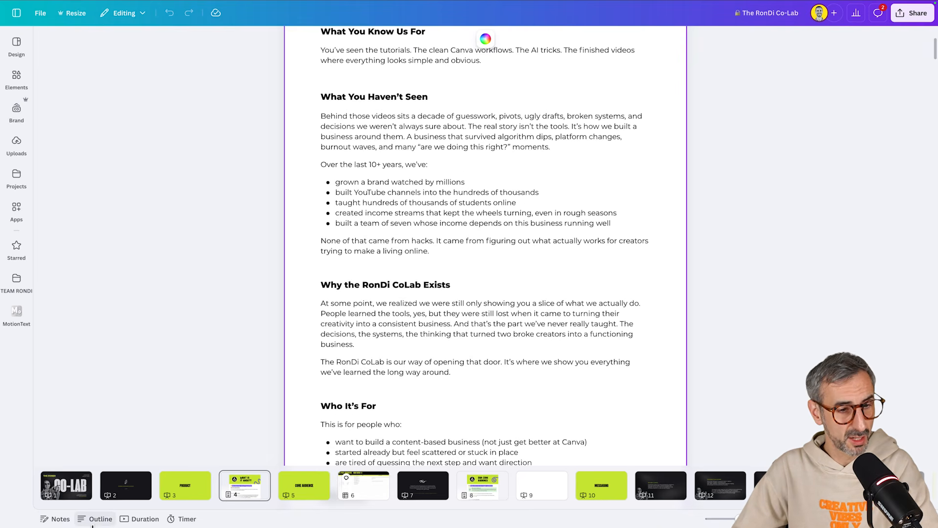
# Show the document's outline and examine its Membership Value Proposition, Membership Positioning and Membership Delivery model headings
pyautogui.click(100, 519)
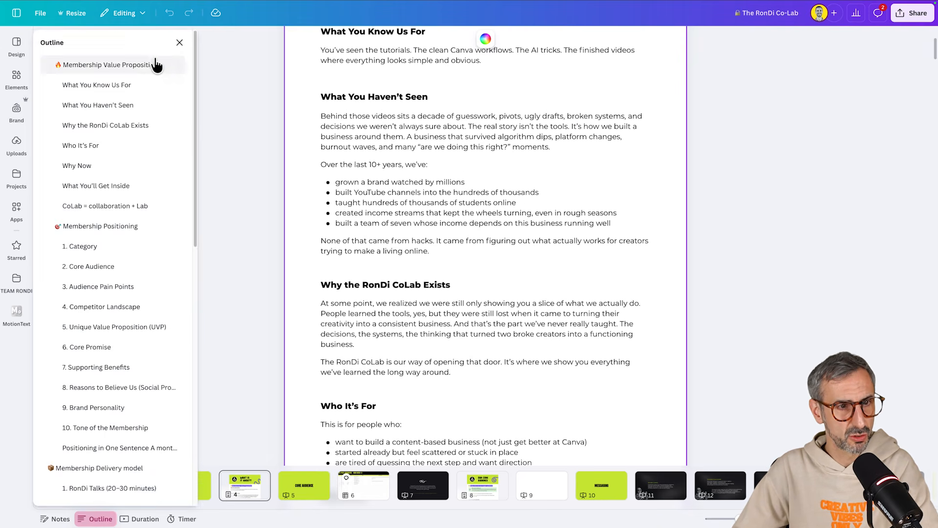
pyautogui.click(57, 72)
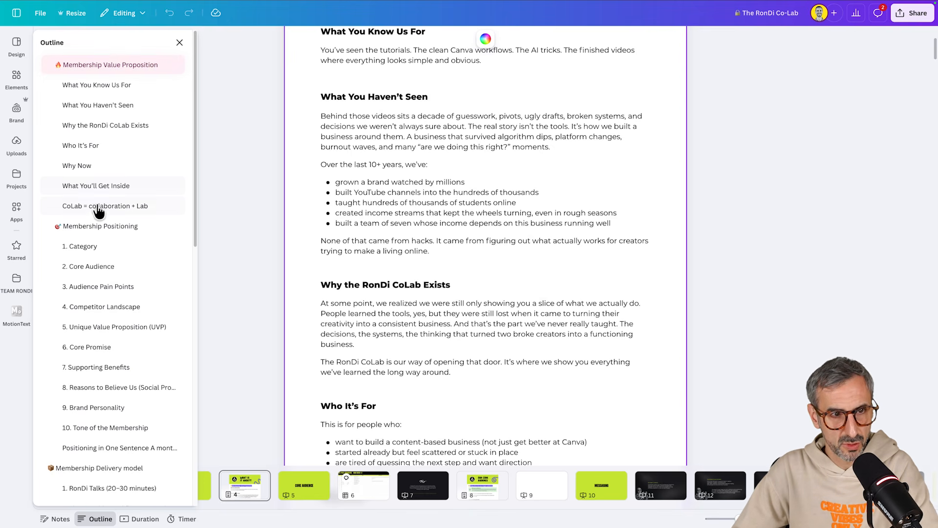
pyautogui.click(60, 233)
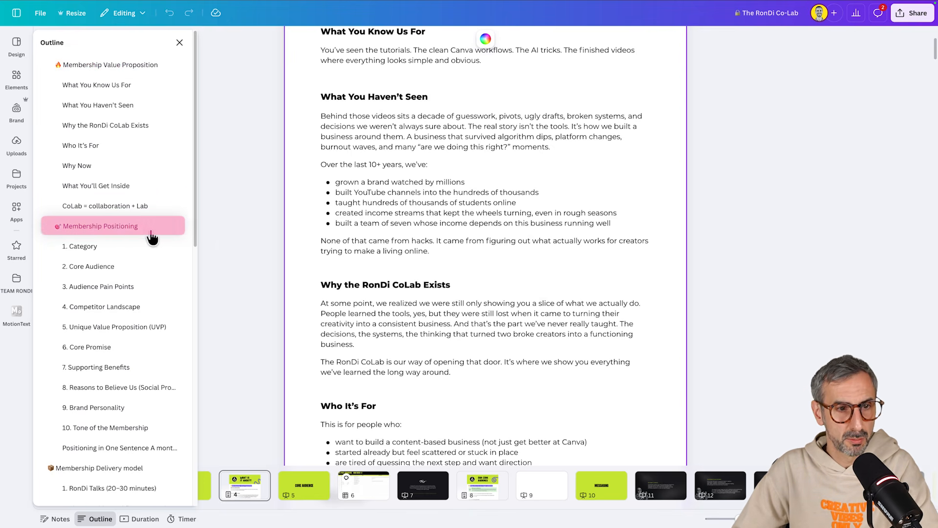
pyautogui.scroll(-1, 147, 289)
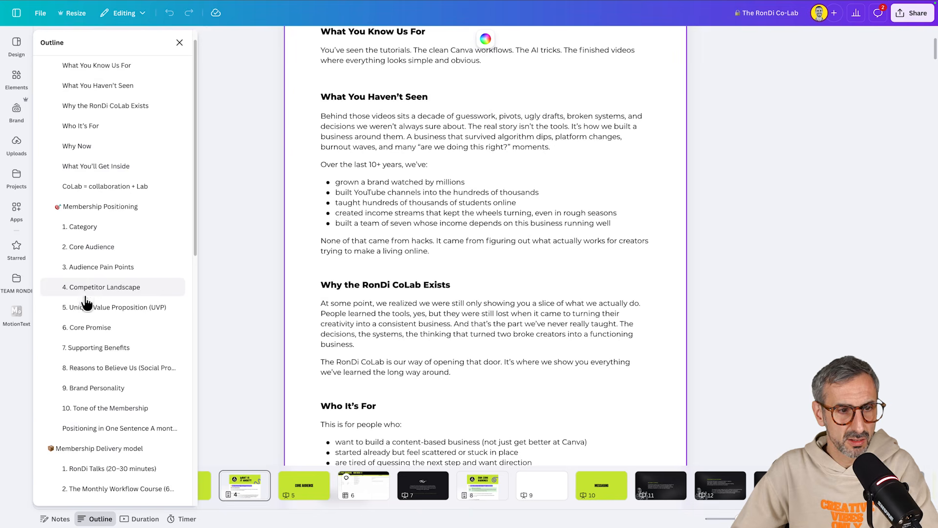
pyautogui.scroll(-4, 84, 288)
pyautogui.scroll(-5, 121, 242)
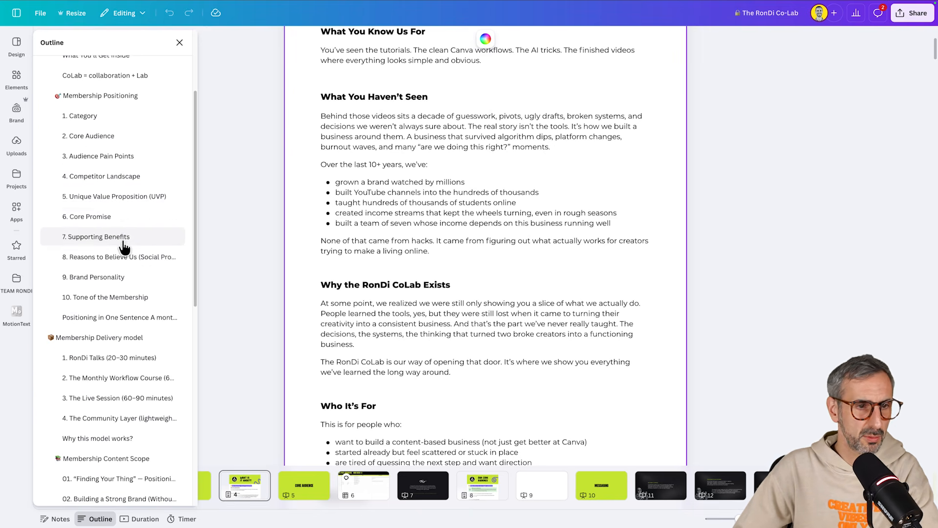
pyautogui.click(63, 271)
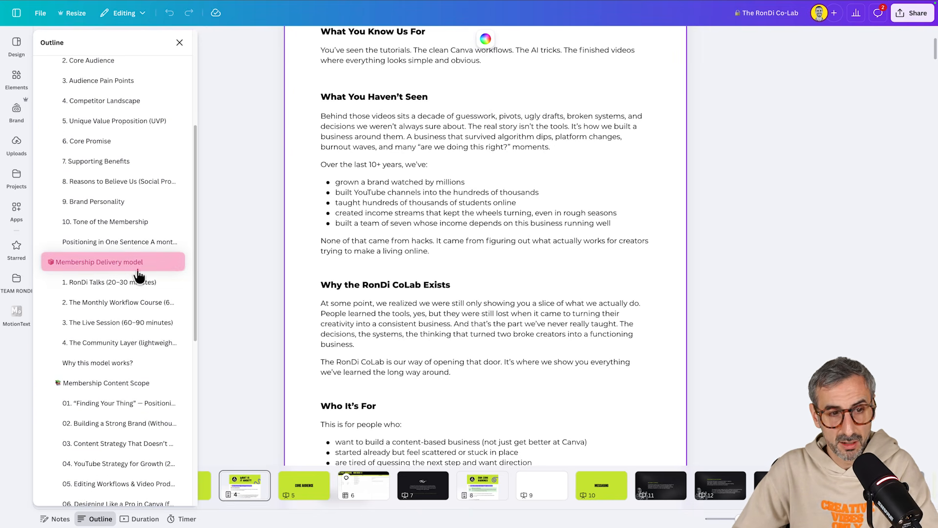
pyautogui.moveTo(115, 302); pyautogui.dragTo(111, 299)
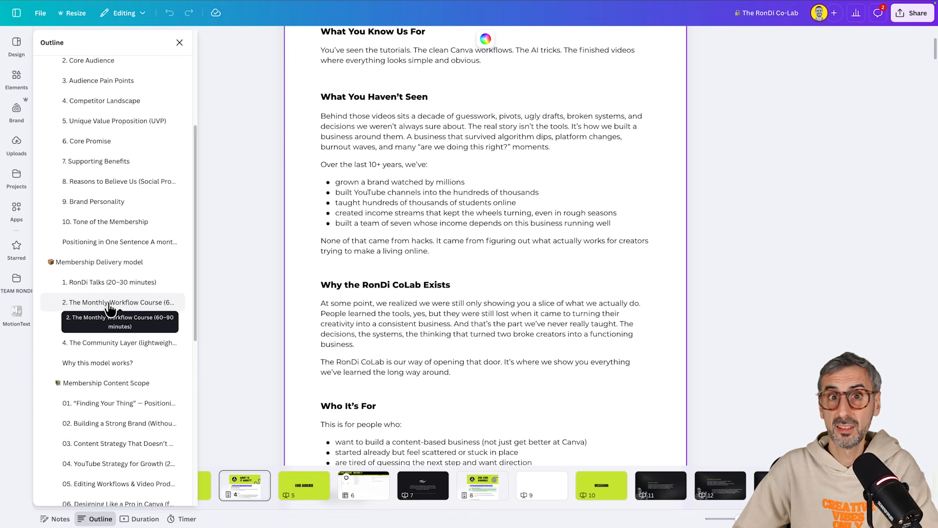
# Examine the Membership Content Scope and Membership Pricing sections in the outline, and skim the document's positioning section before returning to its beginning
pyautogui.scroll(-1, 73, 342)
pyautogui.click(62, 359)
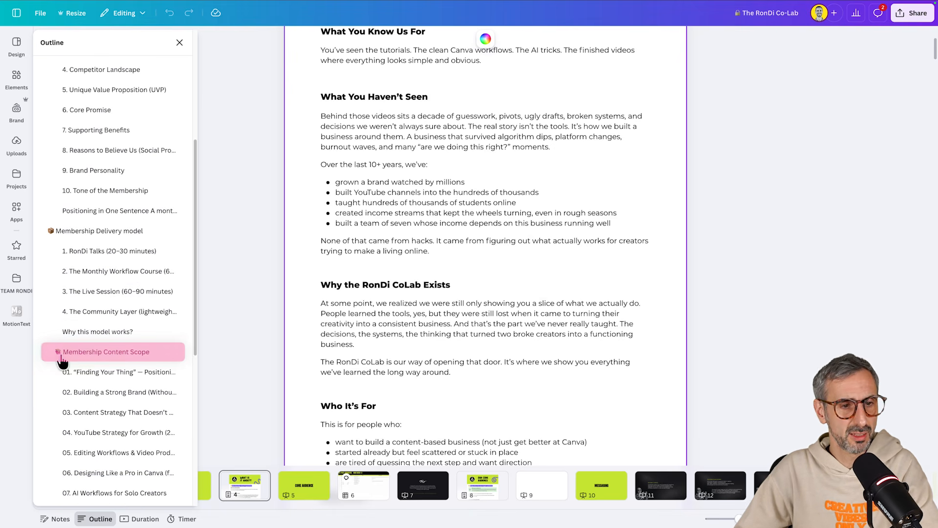
pyautogui.scroll(-10, 128, 362)
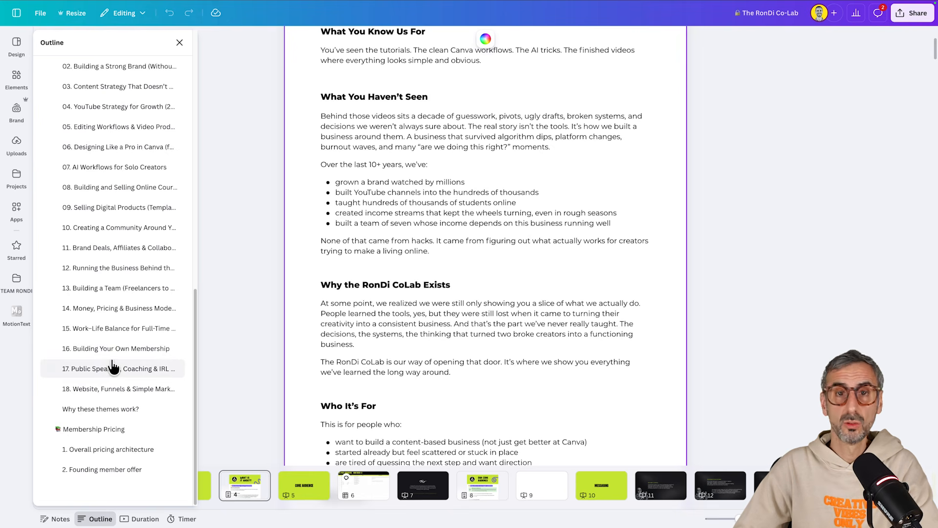
pyautogui.click(74, 432)
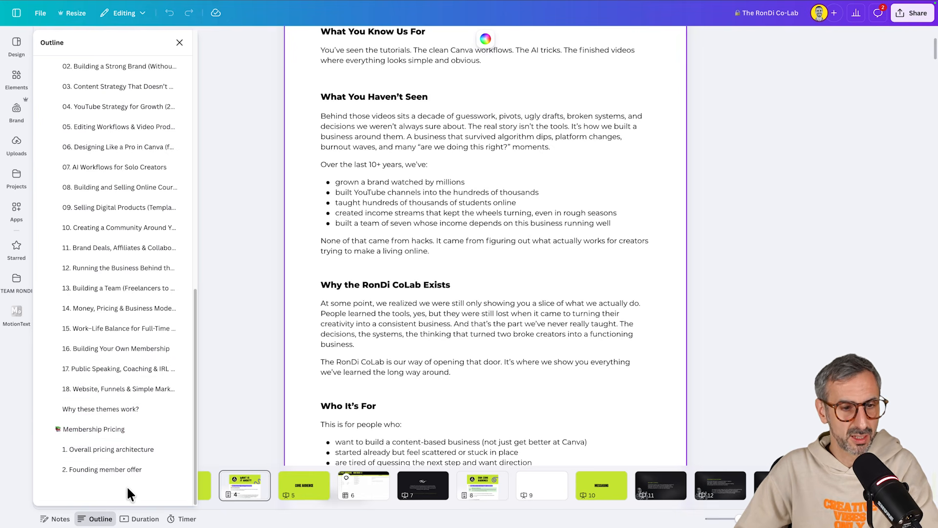
pyautogui.scroll(6, 102, 372)
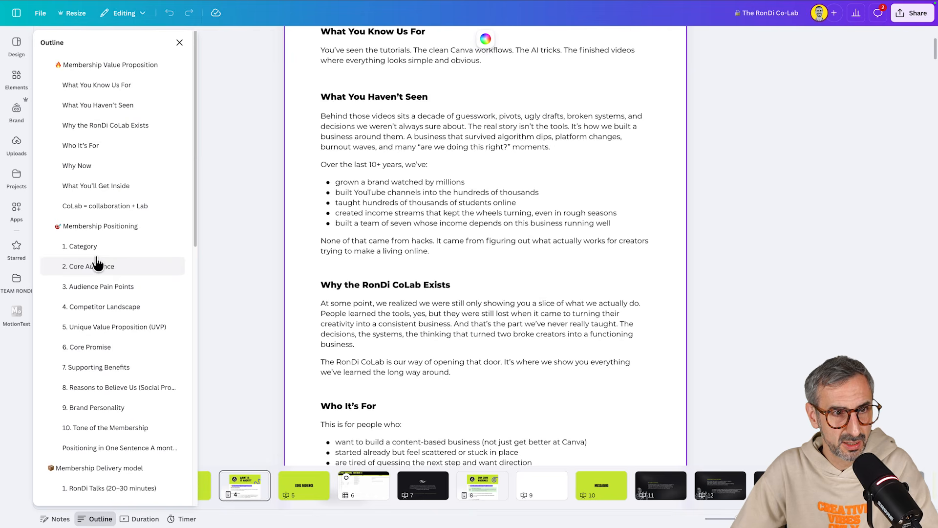
pyautogui.scroll(-20, 341, 272)
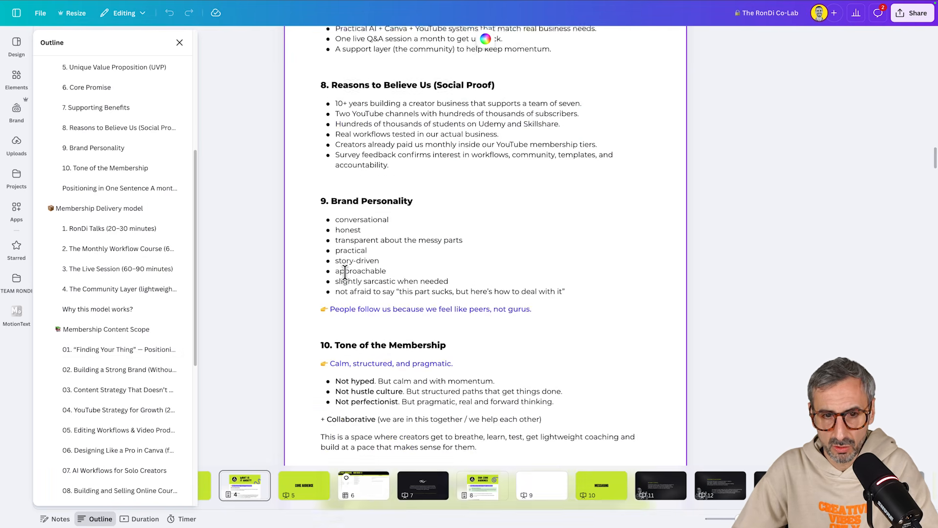
pyautogui.scroll(20, 341, 272)
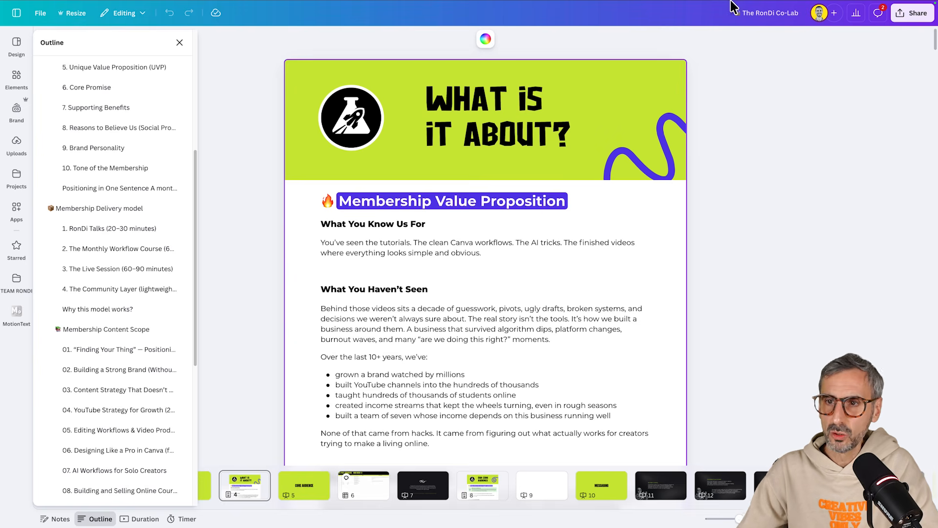
# Download page 4 of the design as a PDF Standard file with A4 page size
pyautogui.click(905, 18)
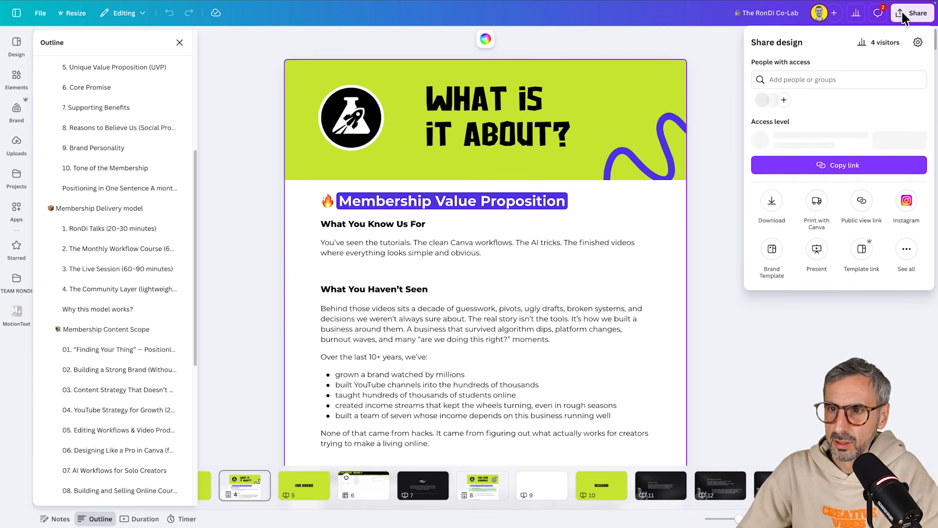
pyautogui.click(772, 208)
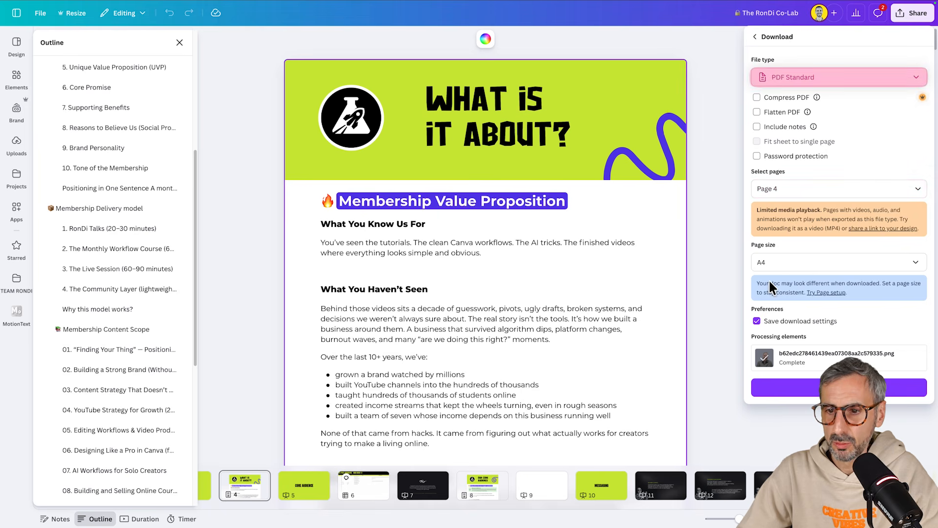
pyautogui.click(794, 388)
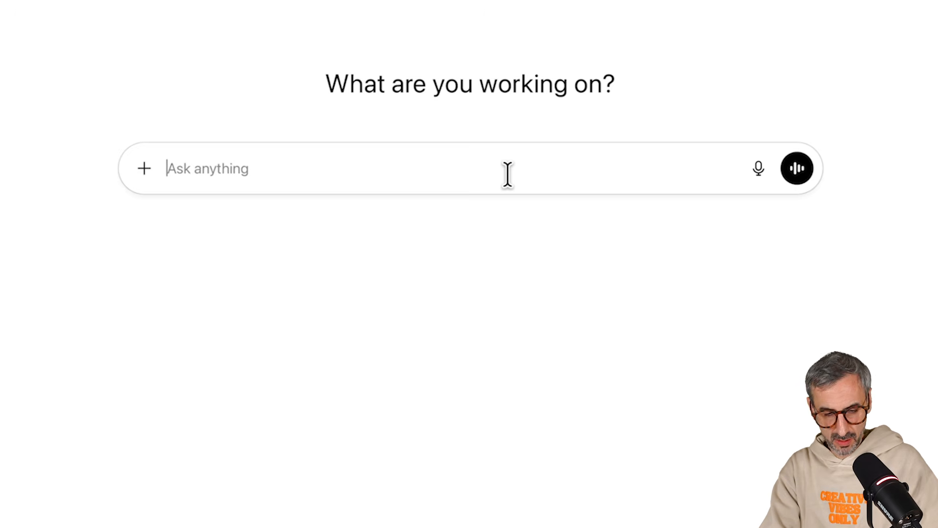
# Switch to ChatGPT and mention the Canva app at the start of the new chat's prompt
pyautogui.write('@canva')
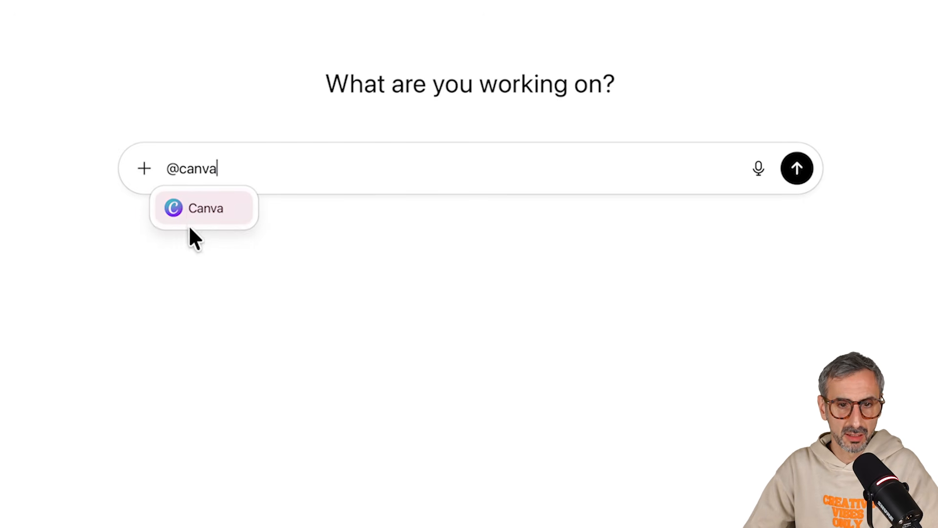
pyautogui.click(192, 211)
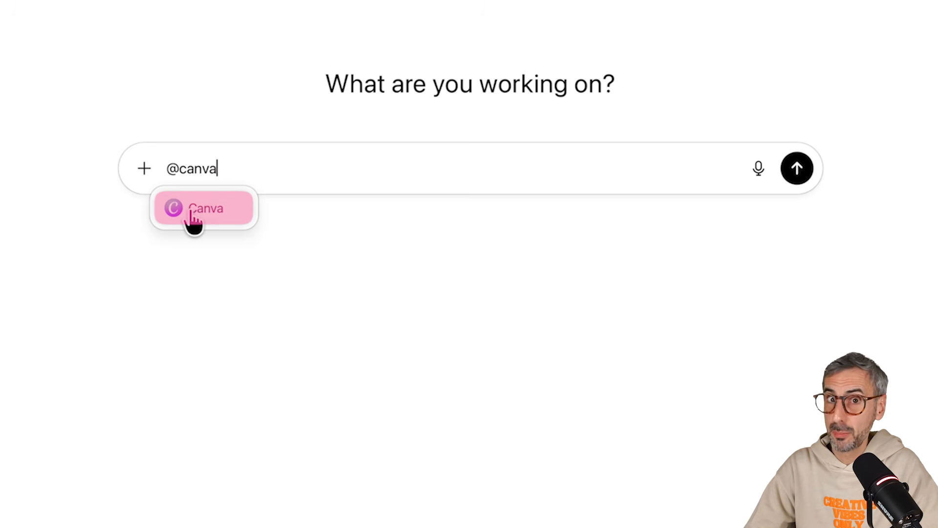
pyautogui.write('a')
pyautogui.click(192, 211)
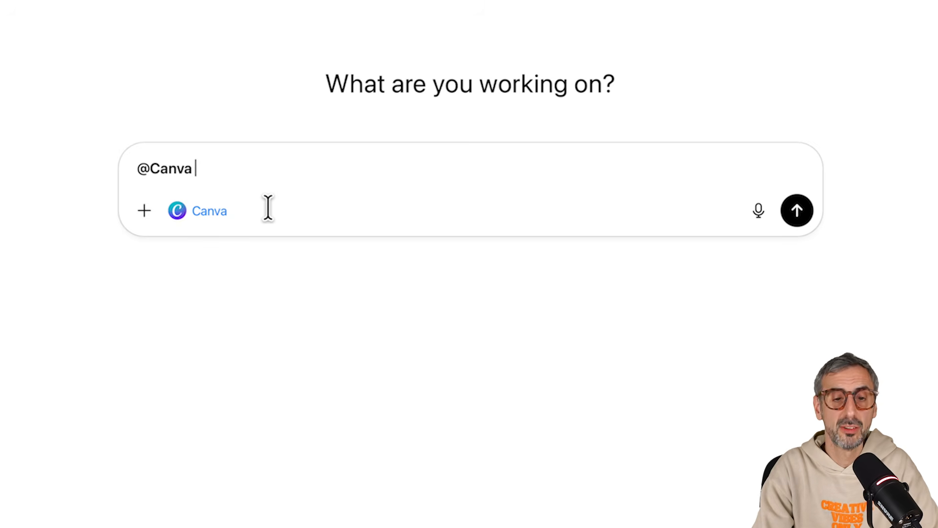
# Request a pitch deck presentation from this document explaining what the RonDi CoLab is, who it is for, what members will find and how much it costs
pyautogui.write('create a pitch deck presentation from this document. the presentation should explain what the RonDi CoLab is, who it is for, what members will find in it and how much it costs.')
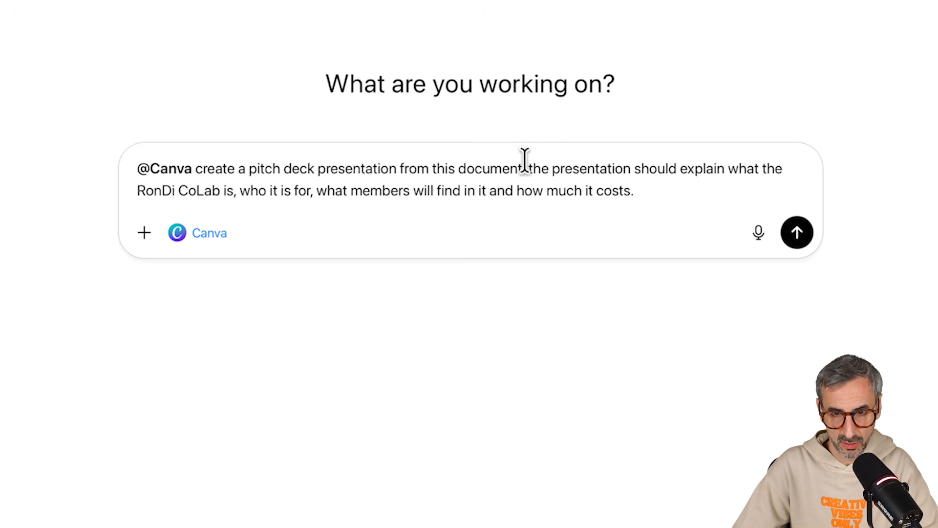
pyautogui.click(533, 169)
pyautogui.press('BackSpace')
pyautogui.write('T')
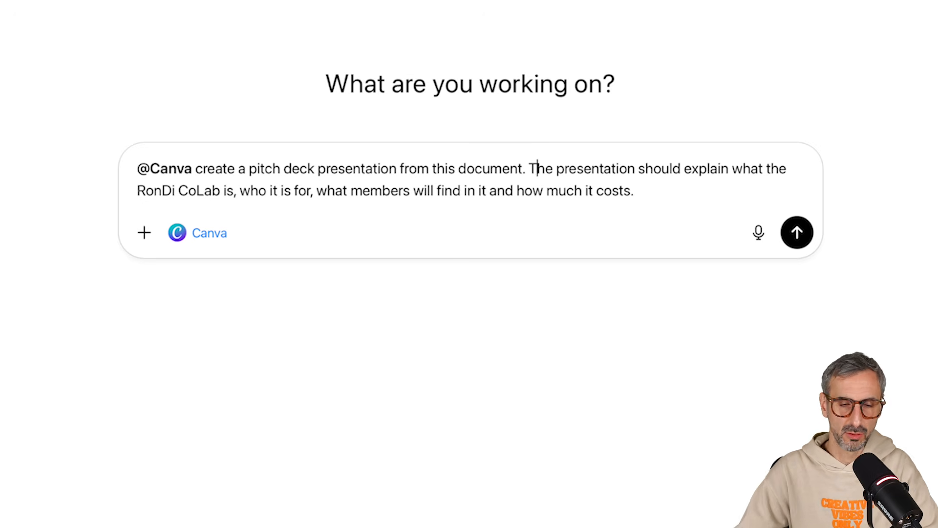
# Attach the downloaded The RonDi Co-Lab.pdf to the Canva prompt and submit the request
pyautogui.click(145, 234)
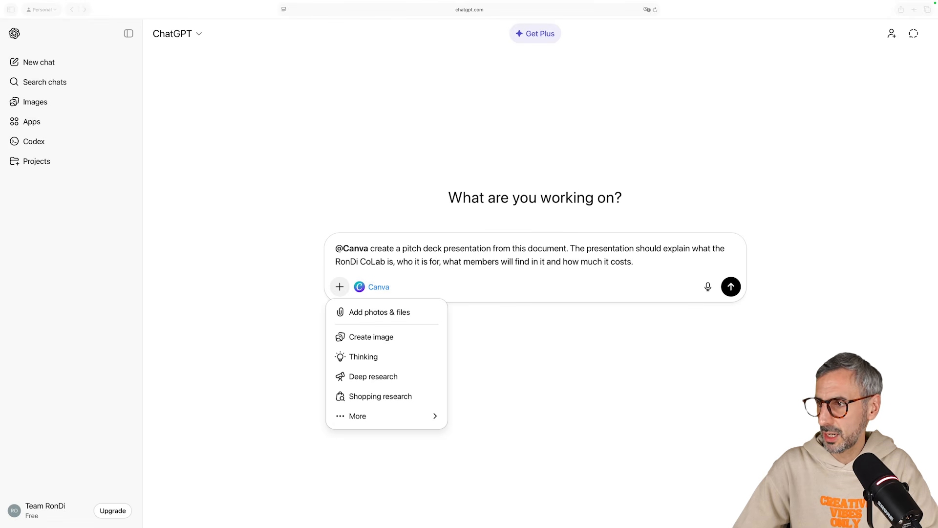
pyautogui.moveTo(937, 228); pyautogui.dragTo(585, 279)
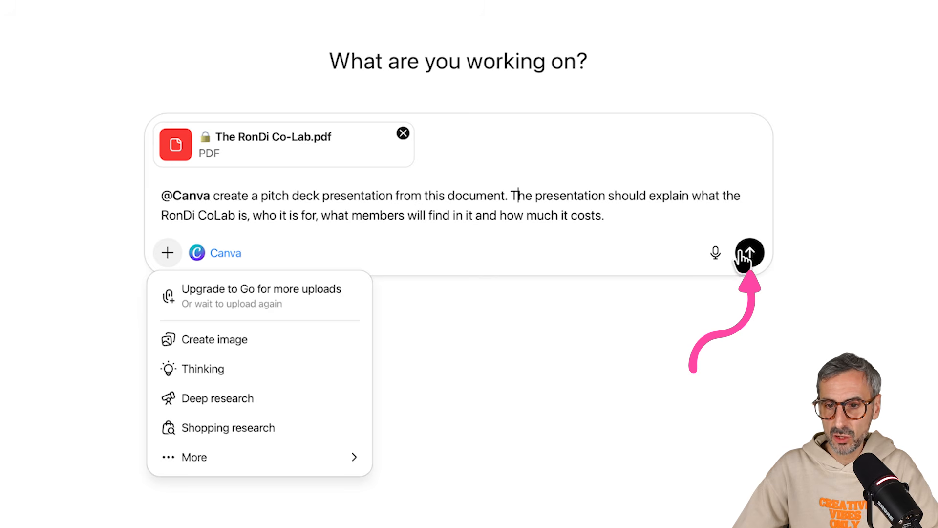
pyautogui.click(733, 165)
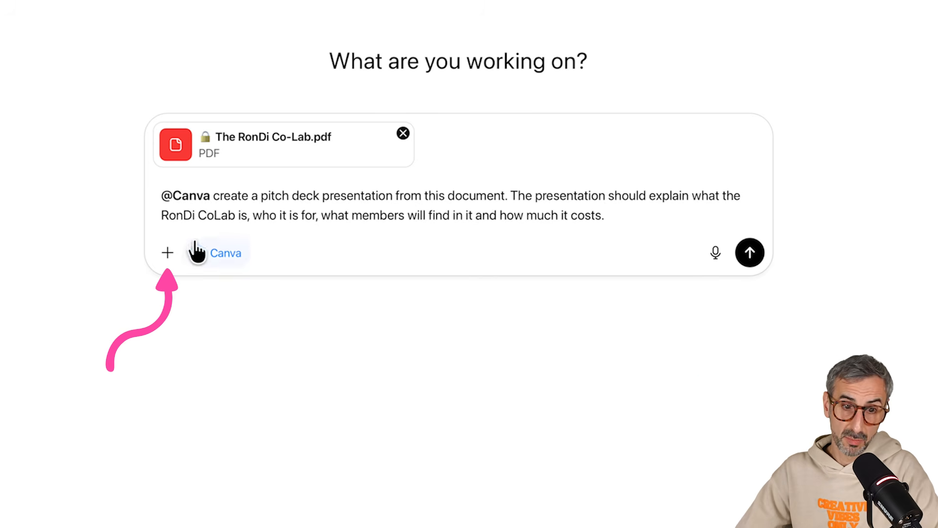
pyautogui.click(167, 253)
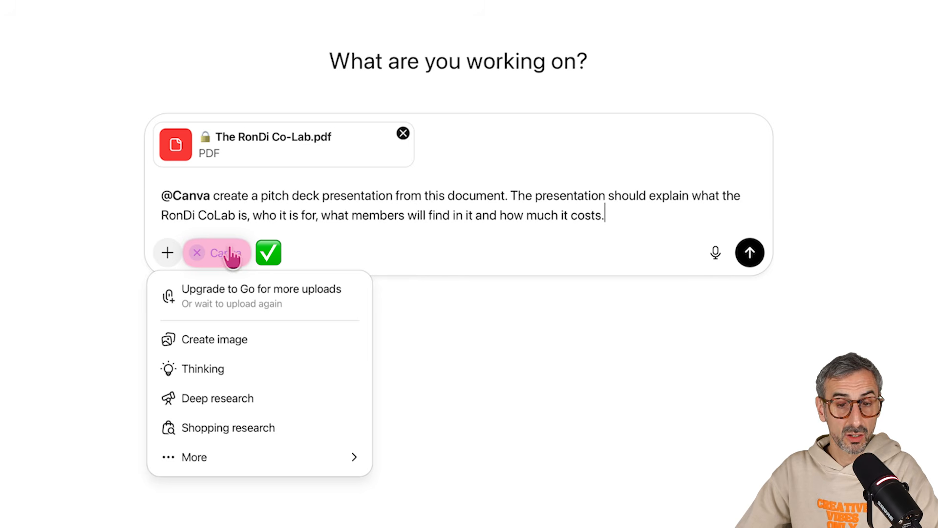
pyautogui.click(454, 249)
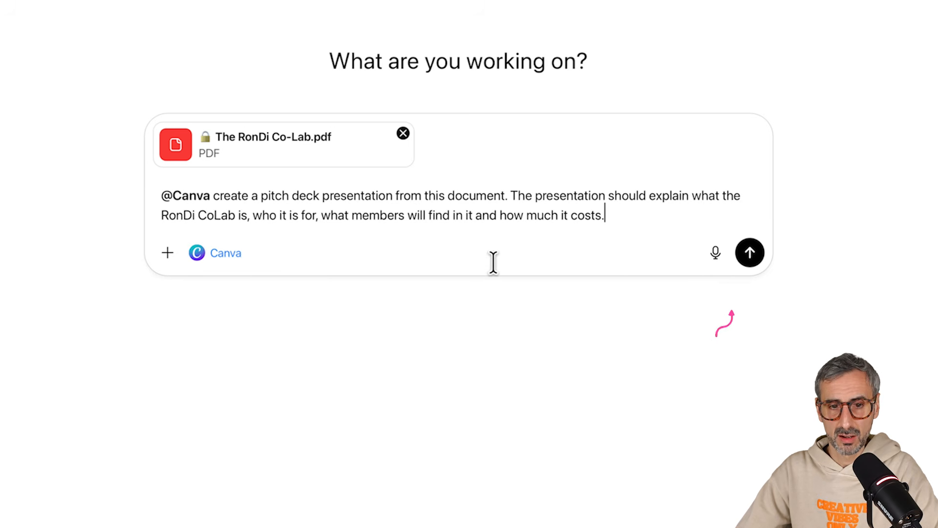
pyautogui.click(757, 257)
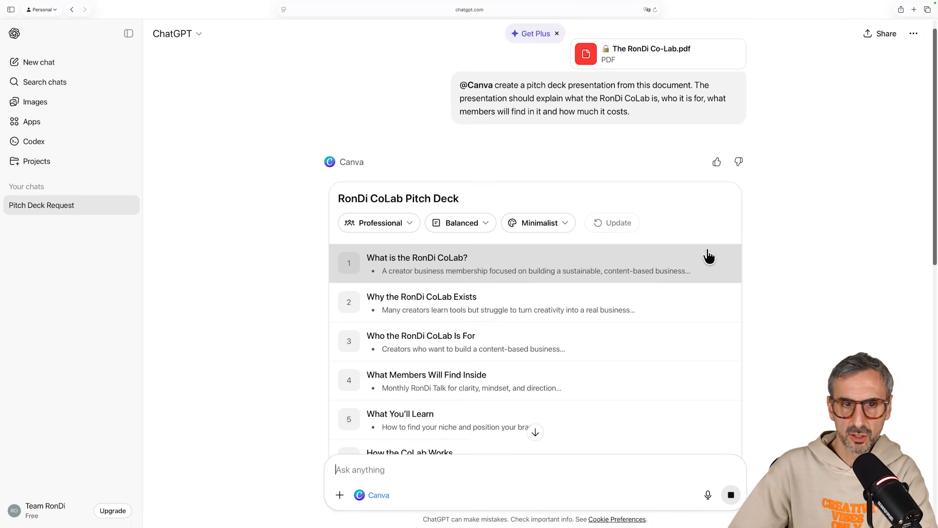
# Read through the slide titles and summaries of the proposed RonDi CoLab Pitch Deck outline, from the introduction to the closing slide
pyautogui.scroll(-2, 708, 256)
pyautogui.scroll(-5, 688, 246)
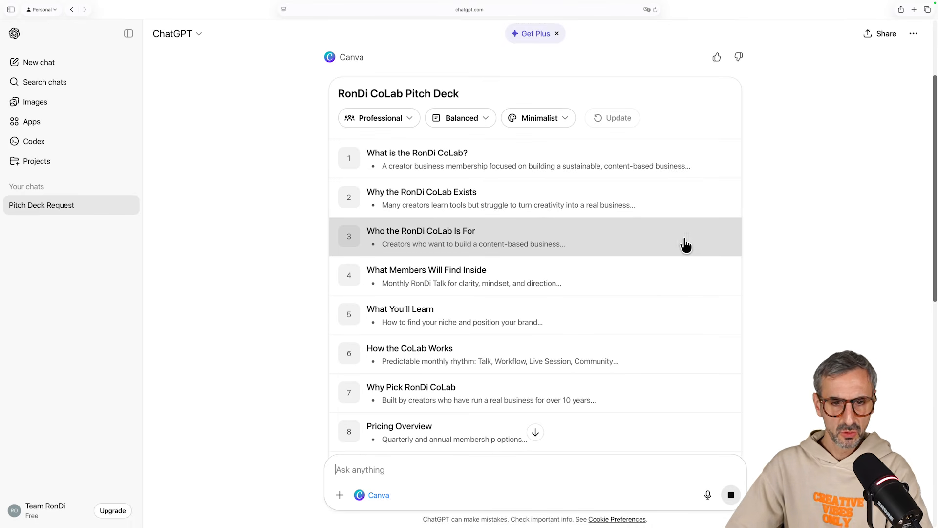
pyautogui.scroll(2, 665, 303)
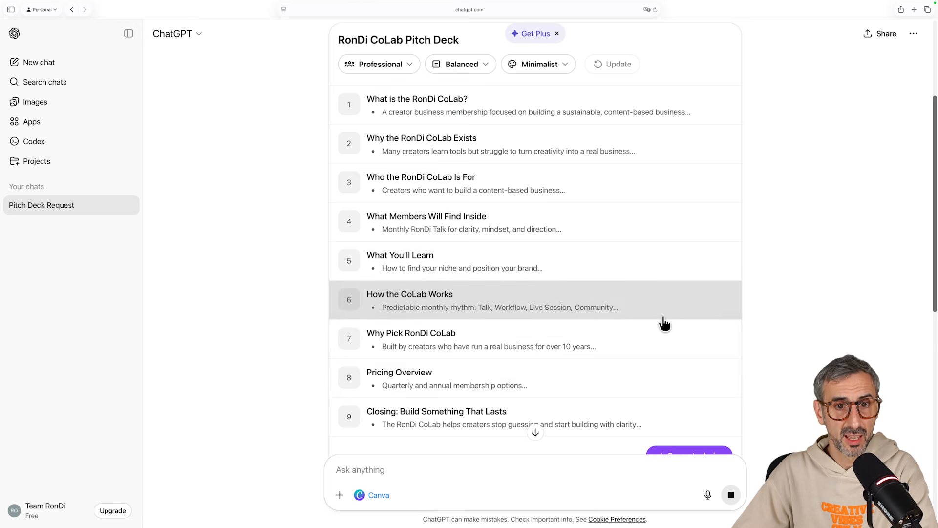
pyautogui.scroll(4, 605, 316)
pyautogui.scroll(2, 289, 297)
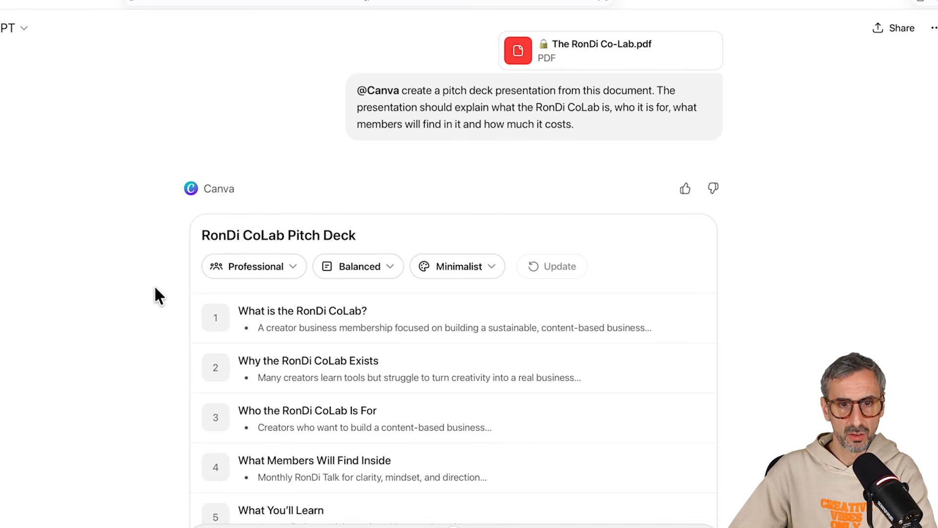
pyautogui.scroll(-1, 154, 285)
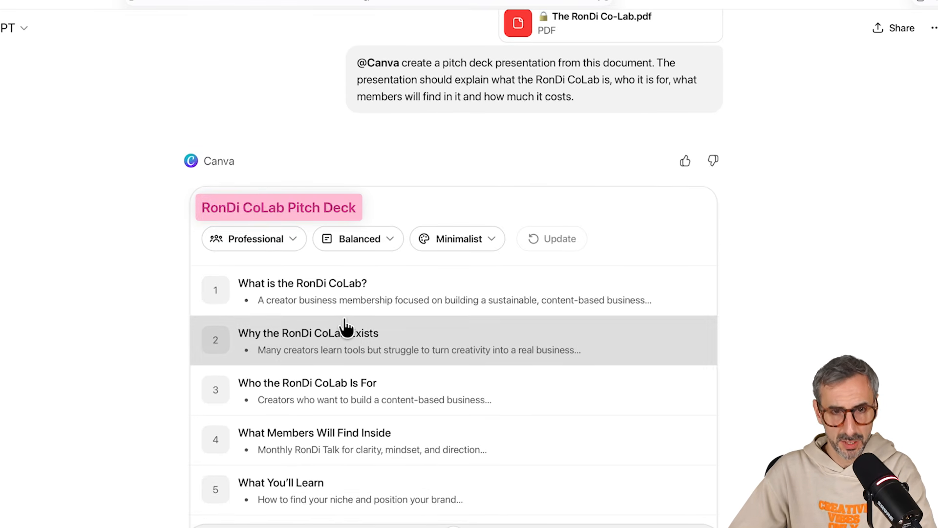
pyautogui.scroll(-3, 241, 245)
pyautogui.scroll(-5, 232, 342)
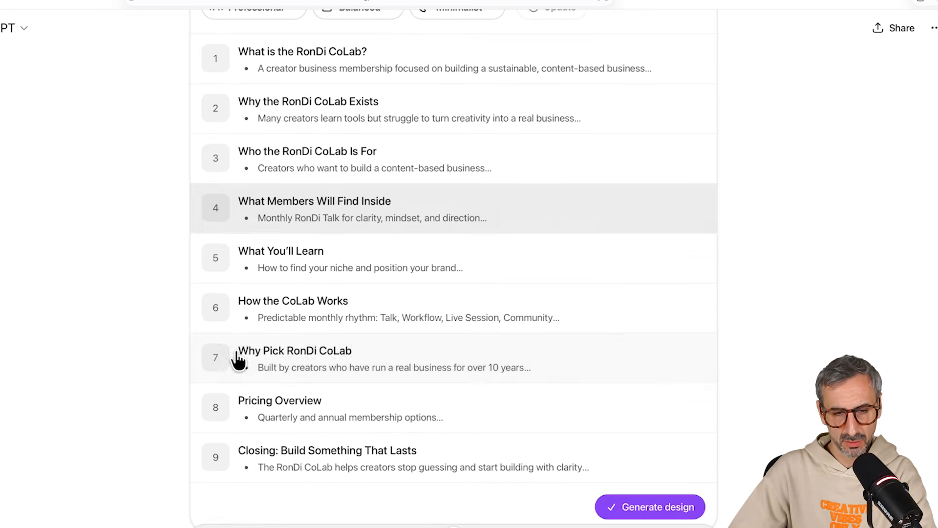
pyautogui.scroll(5, 308, 477)
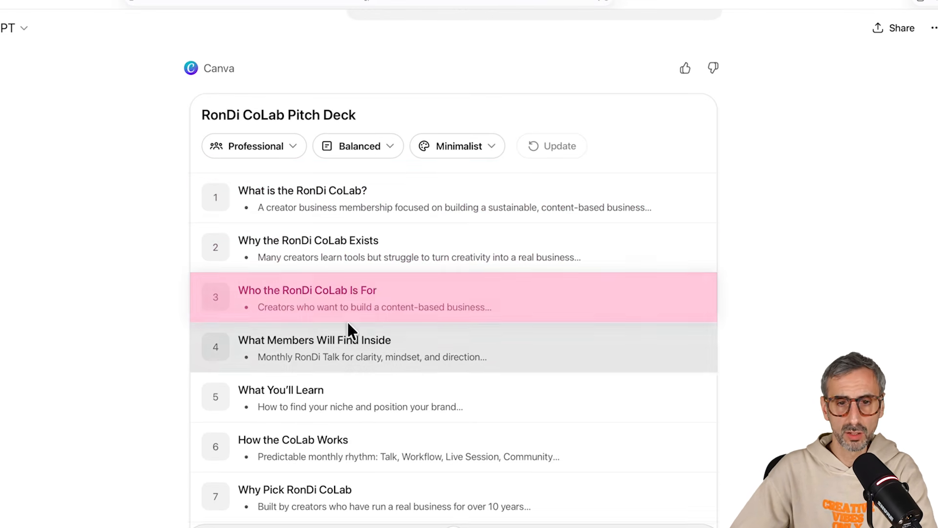
pyautogui.scroll(-2, 350, 328)
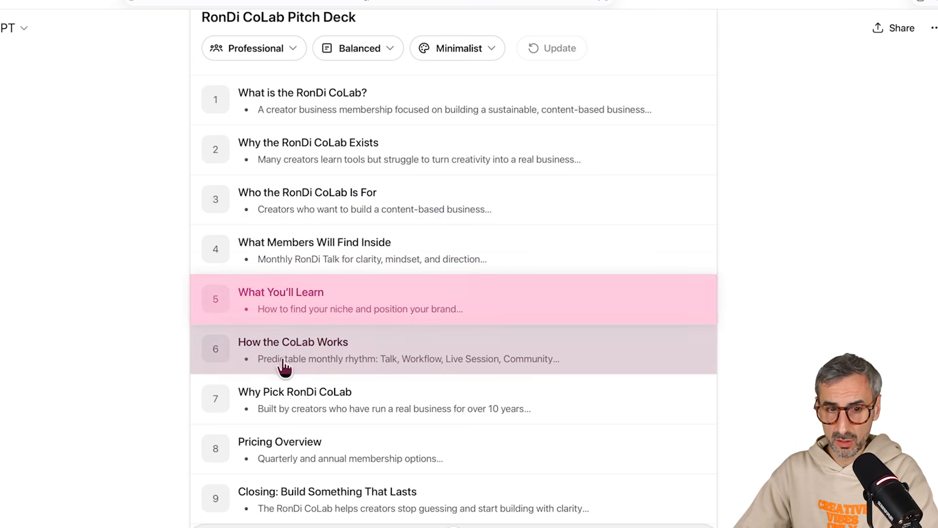
pyautogui.scroll(-1, 337, 394)
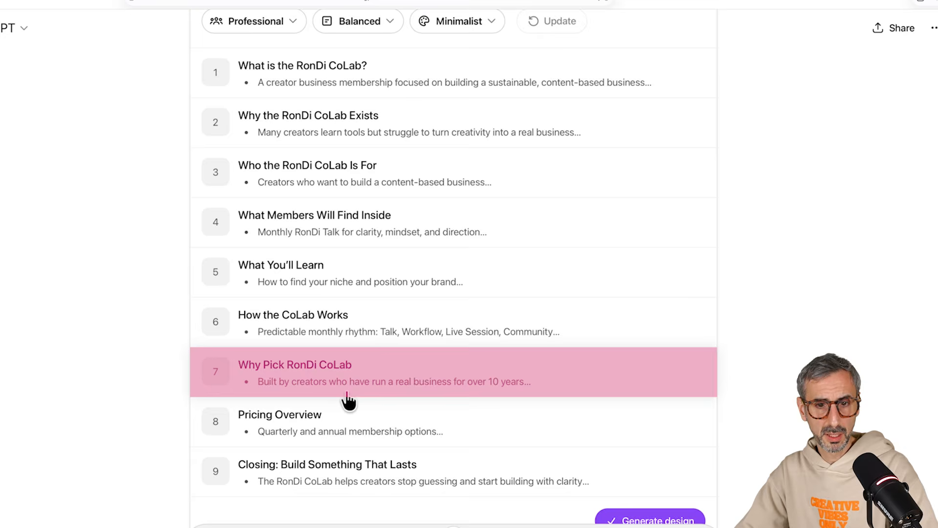
pyautogui.scroll(-3, 346, 402)
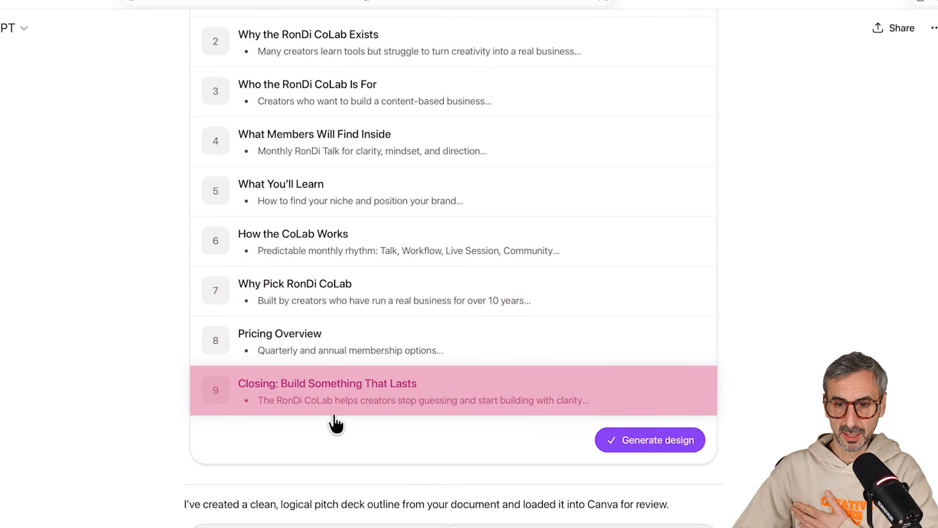
pyautogui.scroll(8, 337, 415)
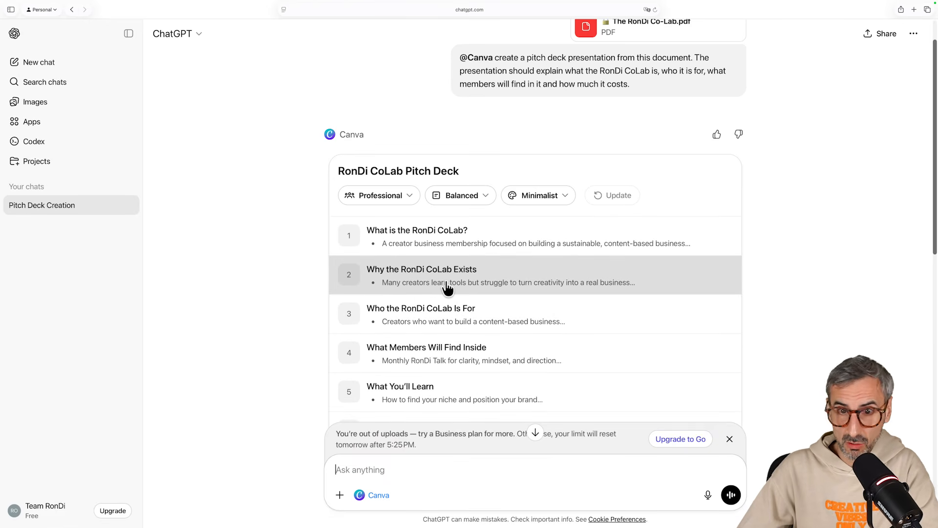
# Set the pitch deck's audience to Casual
pyautogui.scroll(-1, 457, 276)
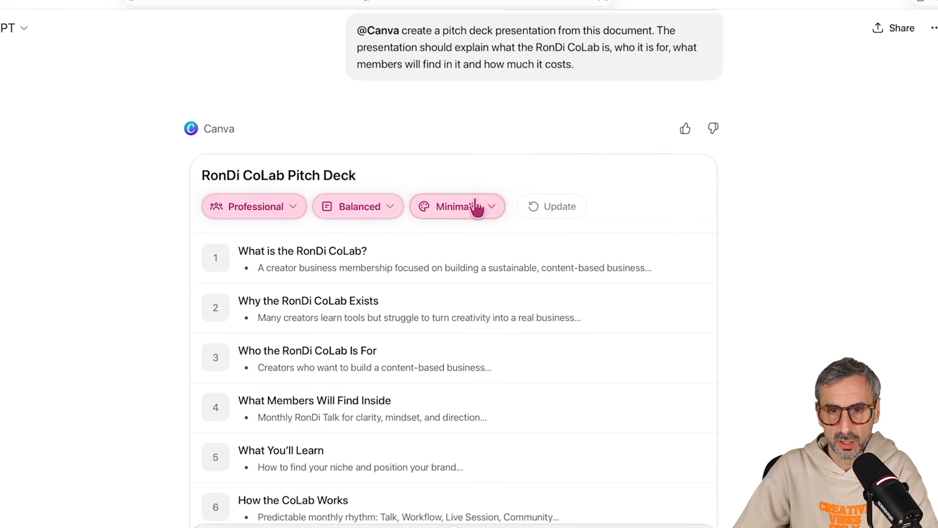
pyautogui.click(249, 215)
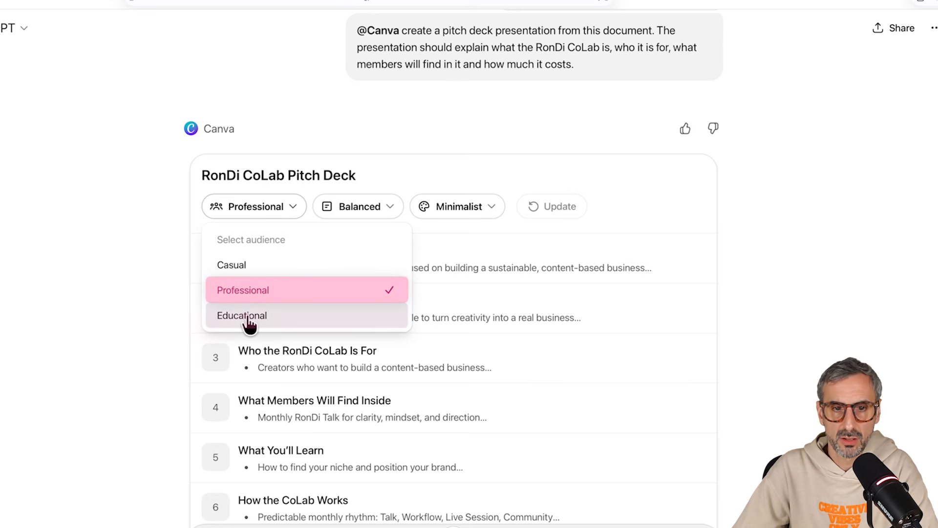
pyautogui.click(230, 269)
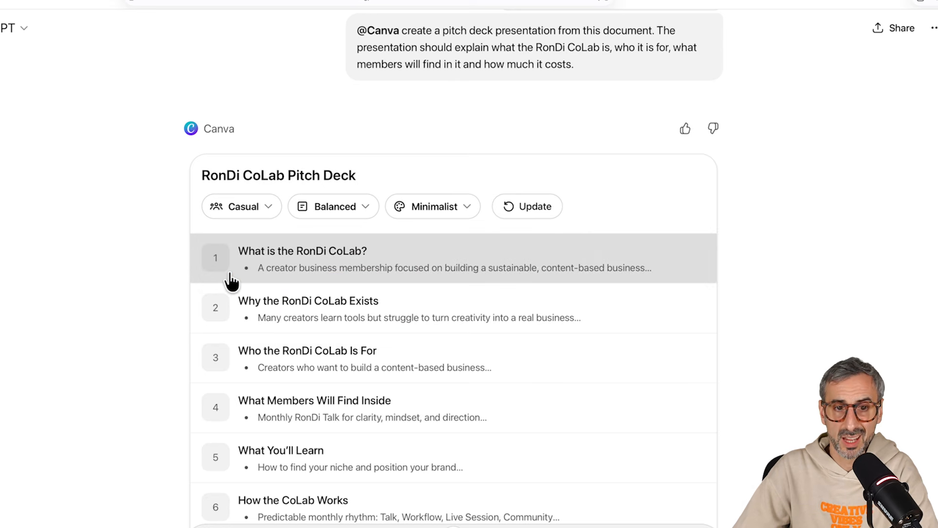
# Review the length choices and visual style presets available for the pitch deck, leaving the length at Balanced
pyautogui.click(361, 208)
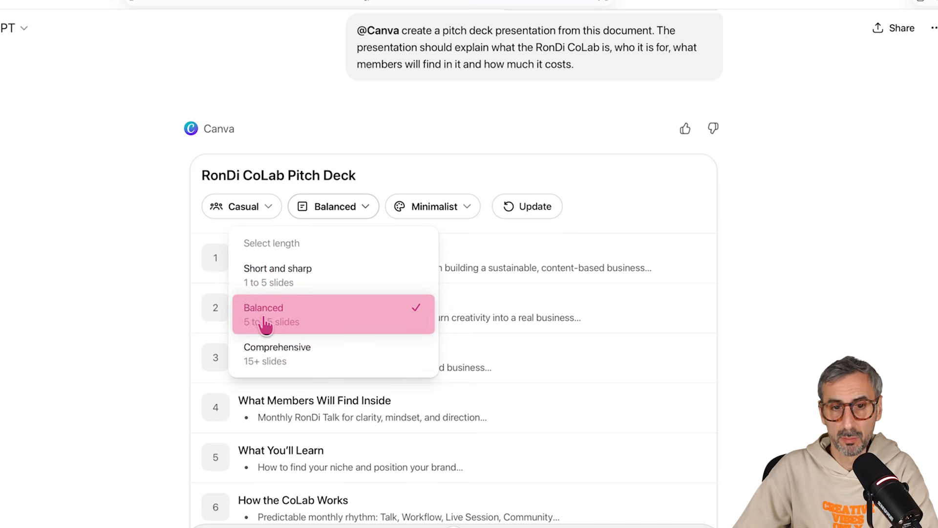
pyautogui.click(458, 206)
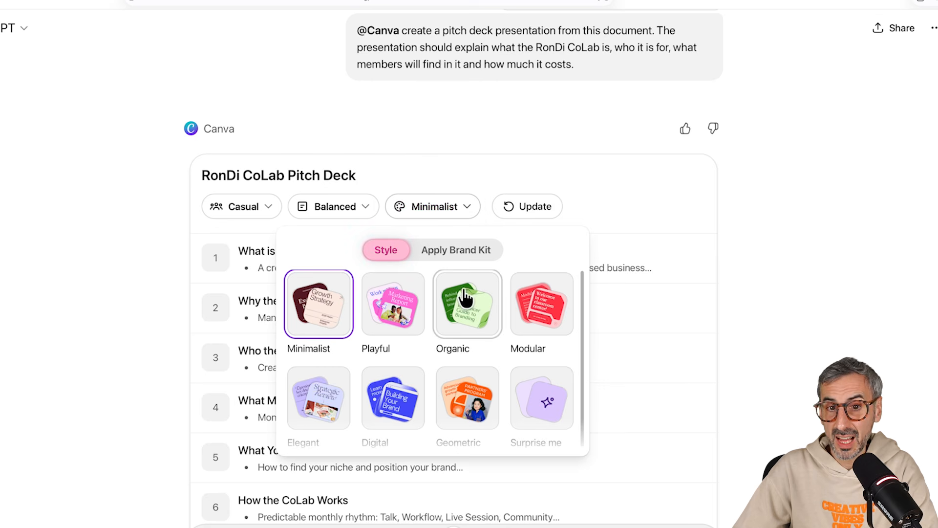
pyautogui.scroll(-3, 548, 333)
pyautogui.scroll(2, 538, 337)
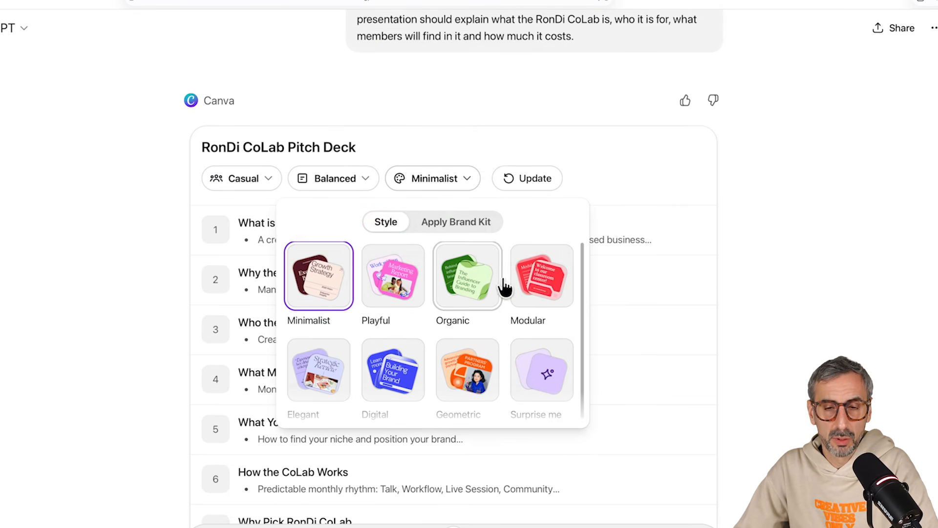
# Apply The RonDi CoLab brand kit to the pitch deck
pyautogui.click(462, 223)
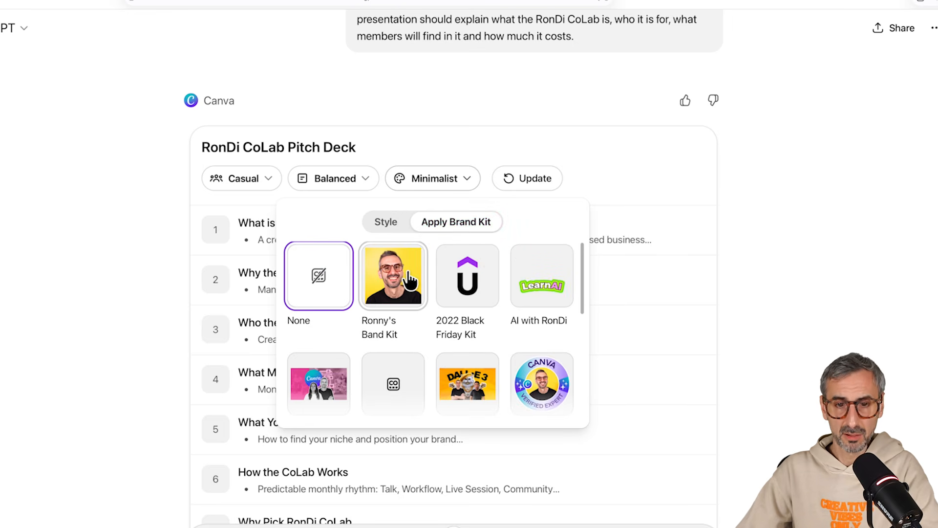
pyautogui.scroll(-1, 404, 280)
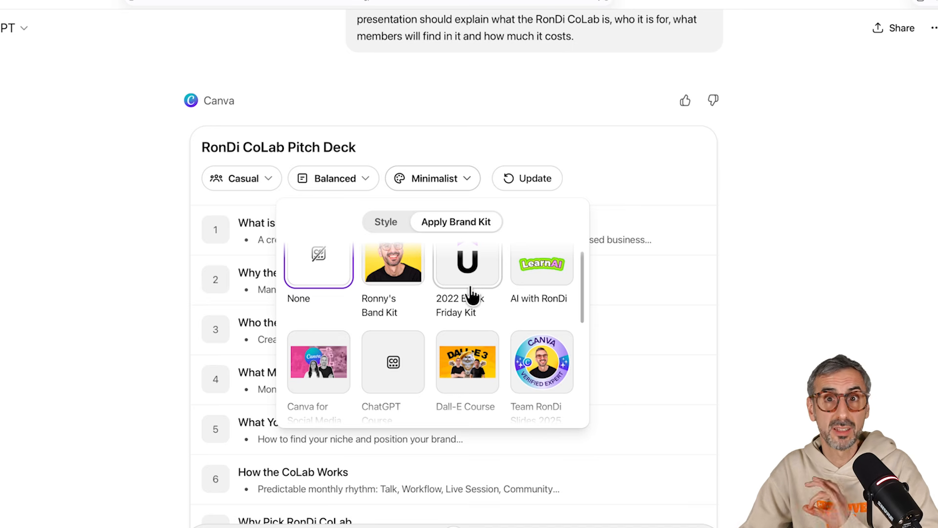
pyautogui.scroll(-3, 469, 313)
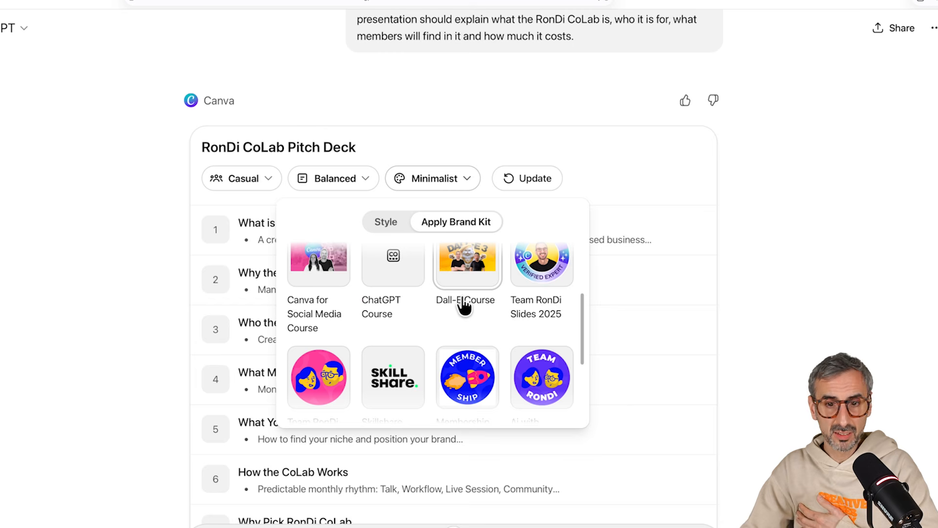
pyautogui.scroll(1, 463, 308)
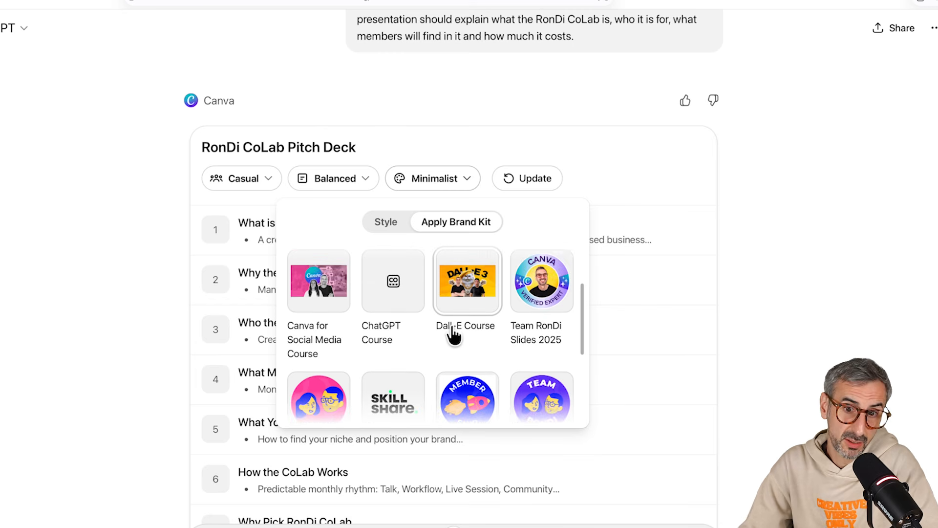
pyautogui.scroll(-4, 435, 337)
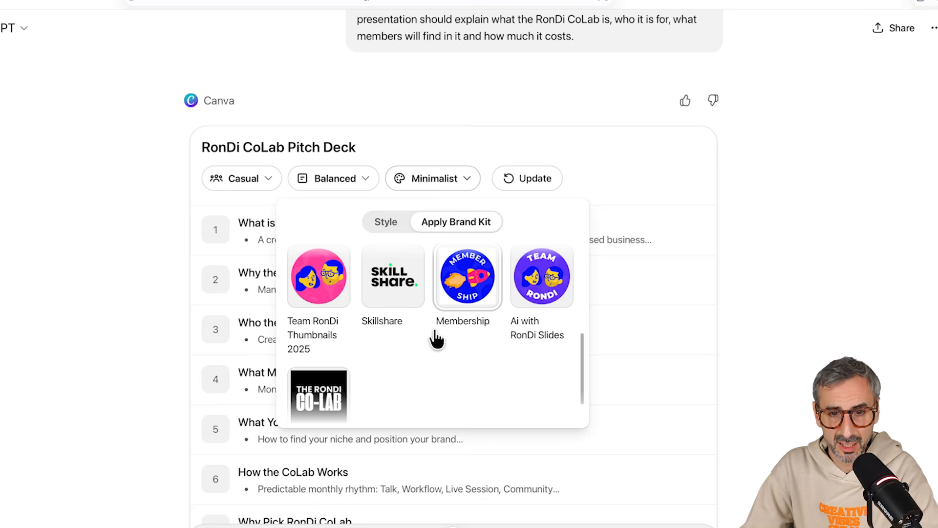
pyautogui.scroll(-1, 383, 349)
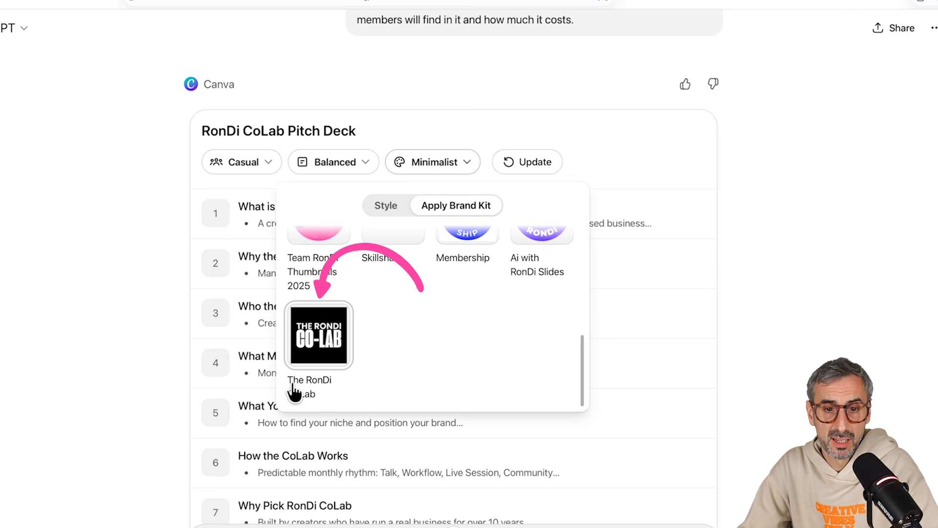
pyautogui.click(312, 362)
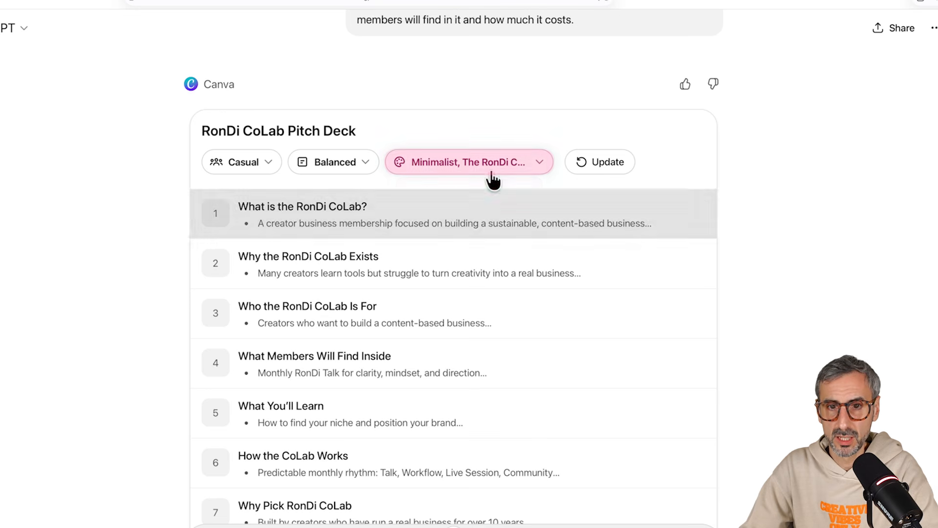
# Set the pitch deck's style to Modular, keeping The RonDi CoLab as its brand kit
pyautogui.click(533, 166)
pyautogui.click(417, 207)
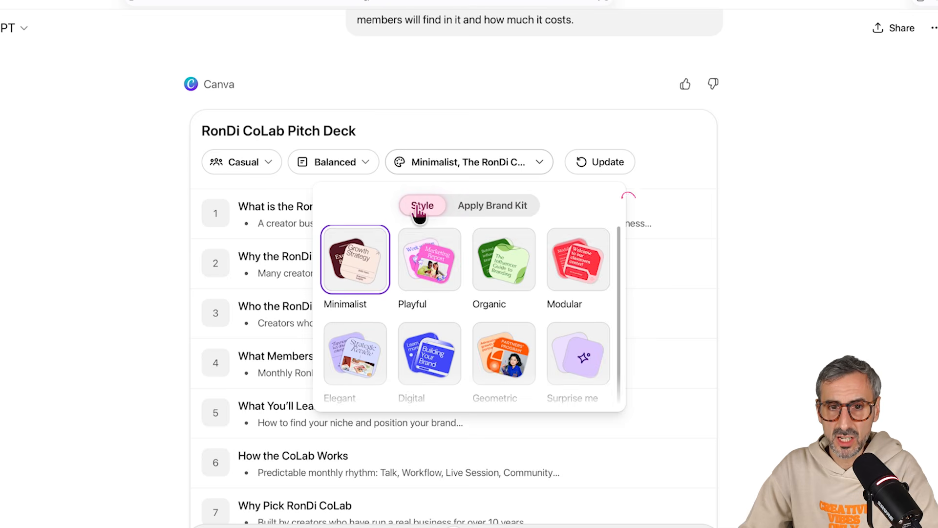
pyautogui.click(584, 269)
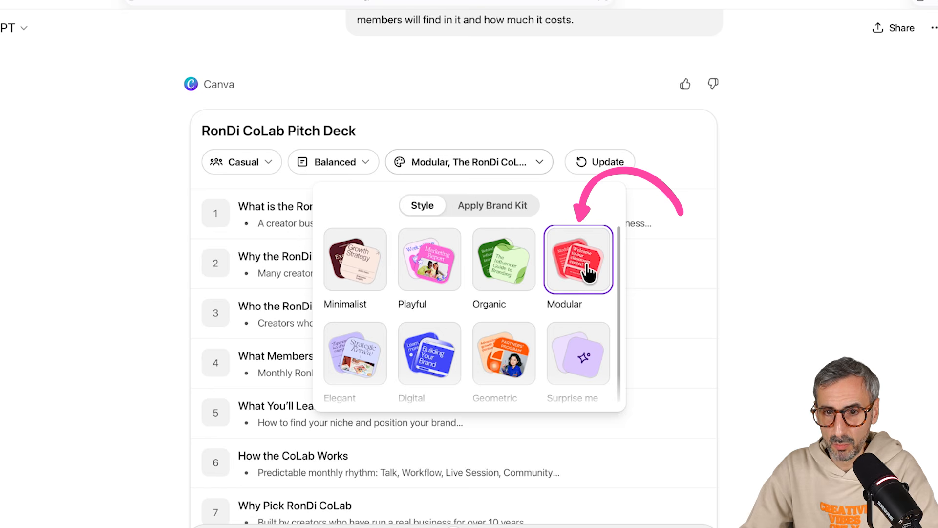
pyautogui.scroll(-2, 577, 310)
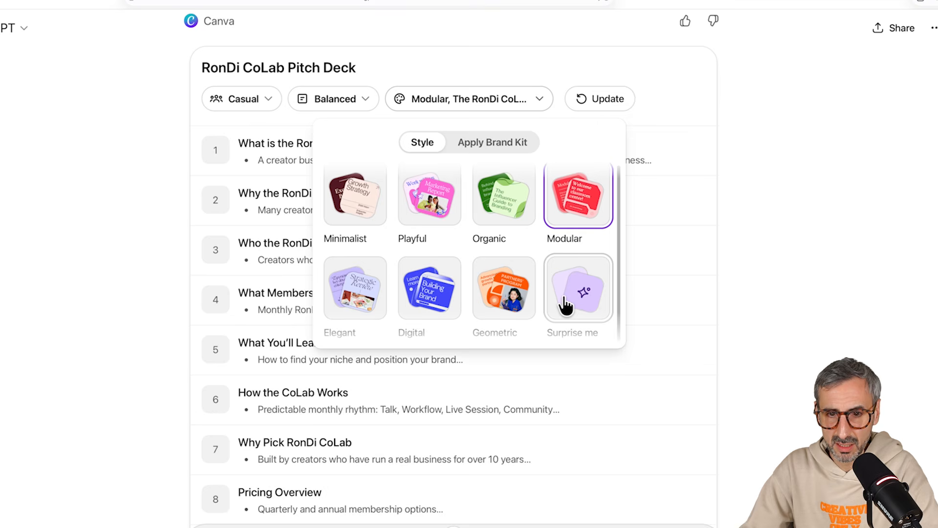
pyautogui.scroll(2, 564, 306)
pyautogui.click(480, 212)
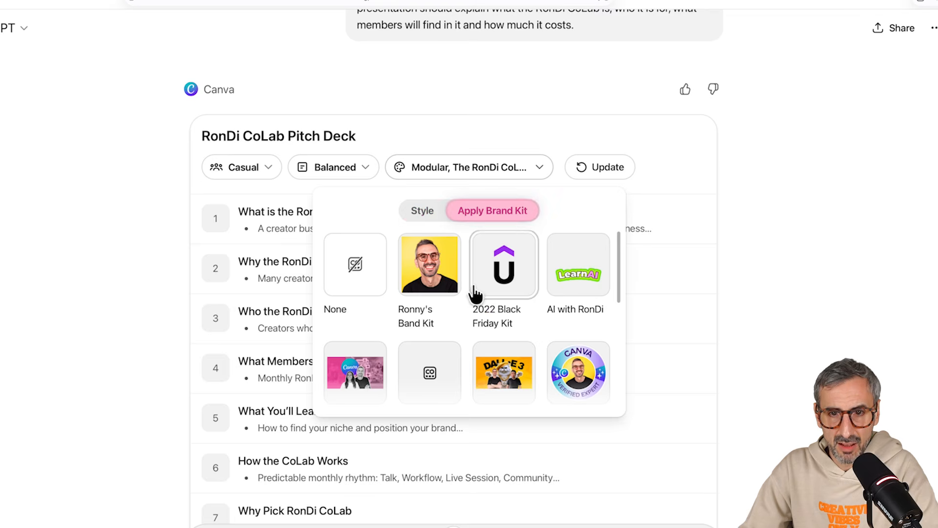
pyautogui.scroll(-5, 479, 307)
pyautogui.click(362, 352)
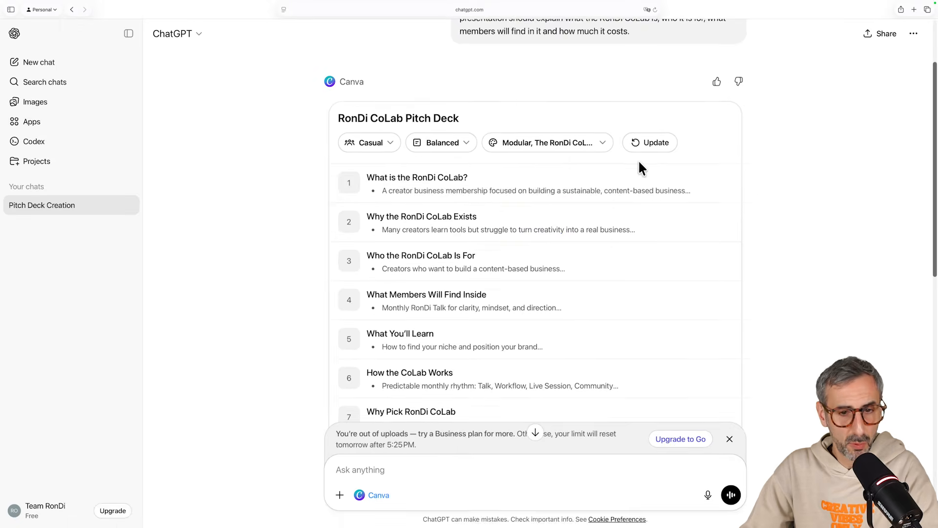
# Read the commentary below the outline on the deck's strengths, flow, points to check and suggested tweaks
pyautogui.scroll(-10, 641, 176)
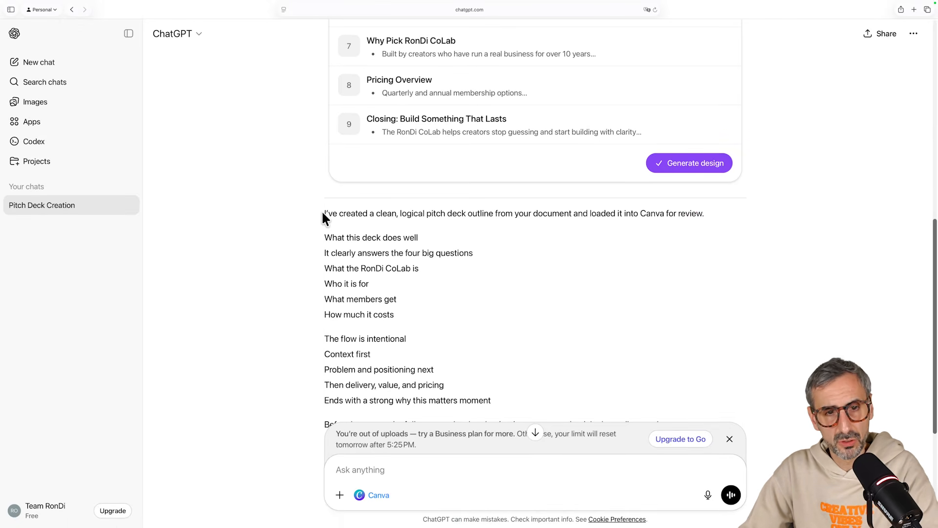
pyautogui.moveTo(325, 218); pyautogui.dragTo(408, 341)
pyautogui.click(535, 289)
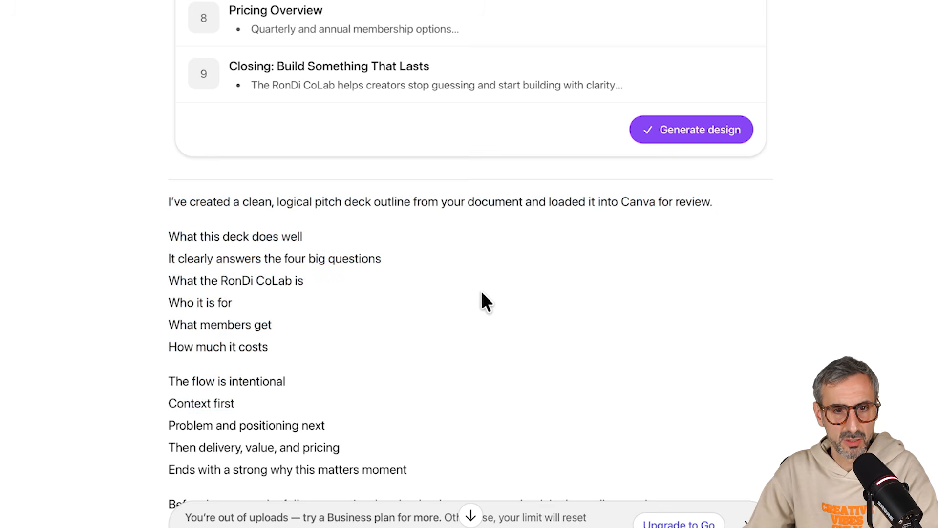
pyautogui.scroll(-2, 397, 240)
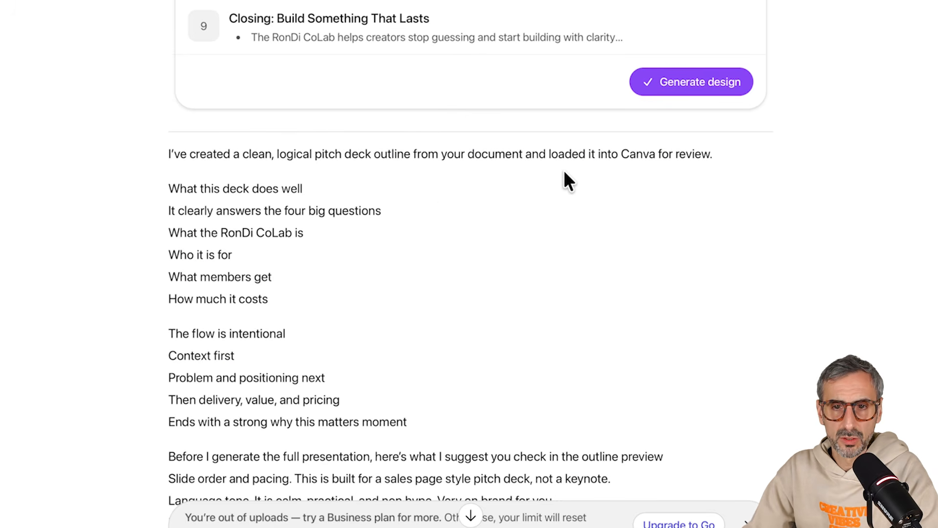
pyautogui.scroll(-1, 617, 165)
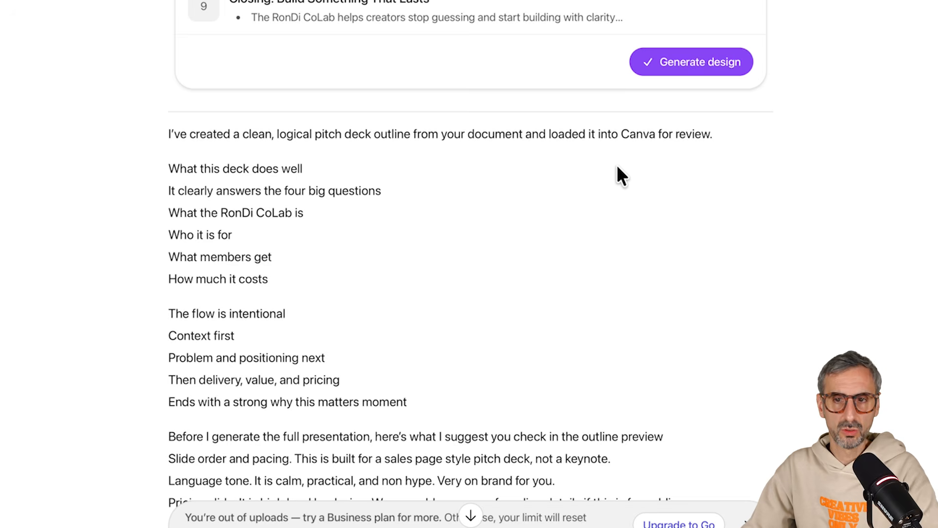
pyautogui.scroll(-1, 582, 191)
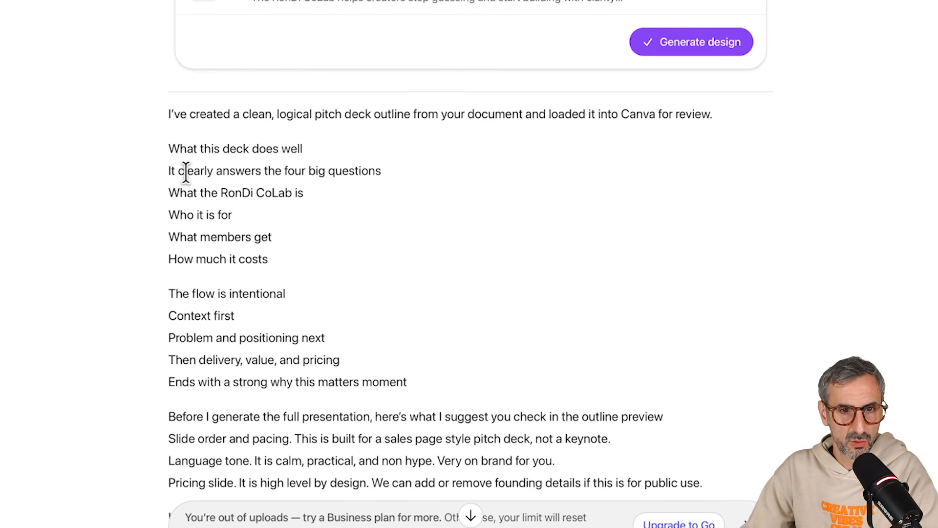
pyautogui.scroll(-1, 274, 169)
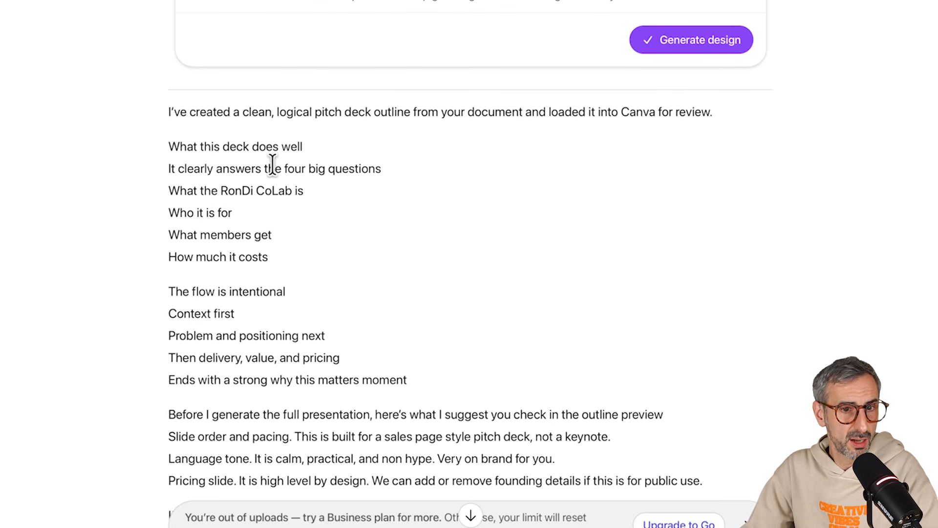
pyautogui.scroll(-1, 283, 201)
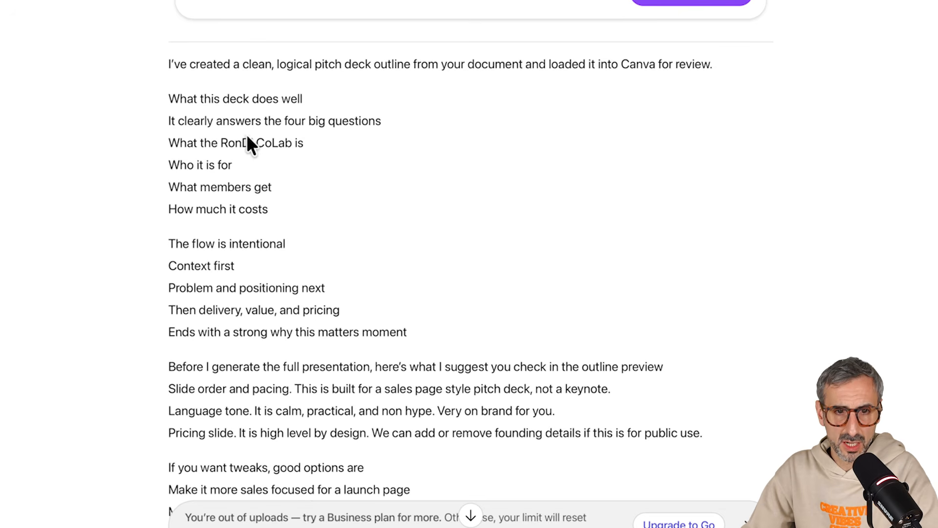
pyautogui.scroll(-1, 234, 309)
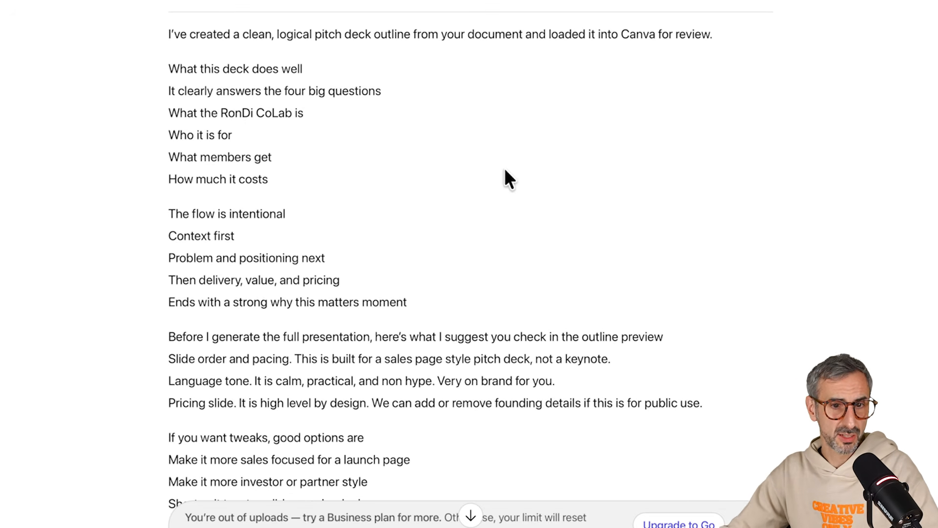
pyautogui.scroll(-5, 244, 225)
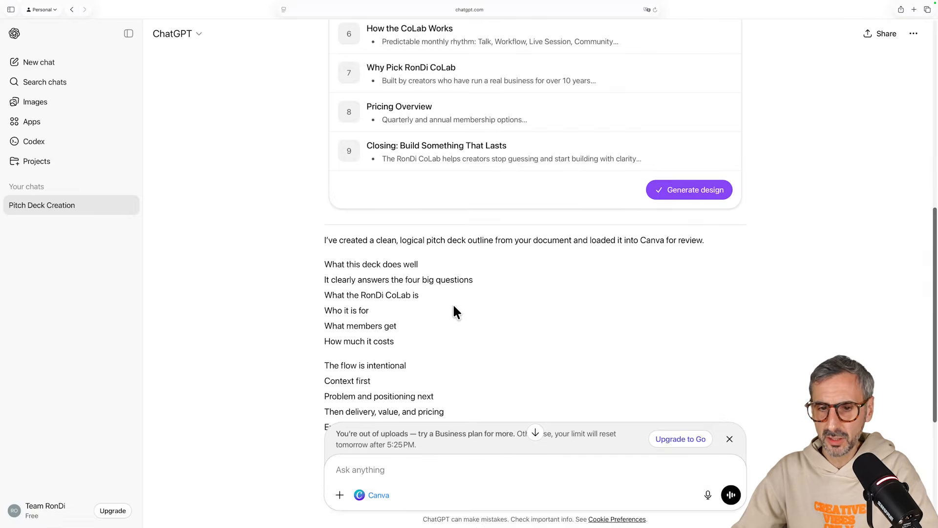
# Generate the pitch deck design from the nine-slide outline and go to the new response
pyautogui.scroll(2, 465, 308)
pyautogui.click(673, 287)
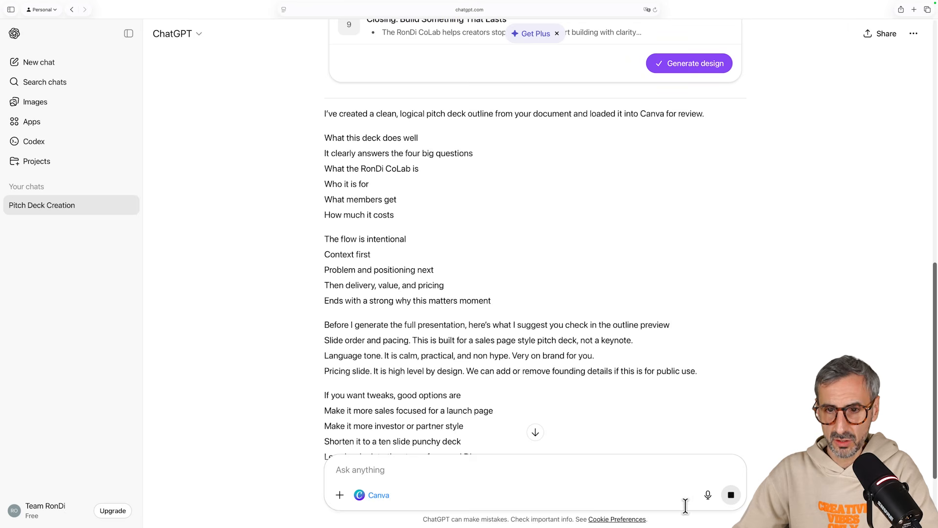
pyautogui.scroll(-3, 689, 287)
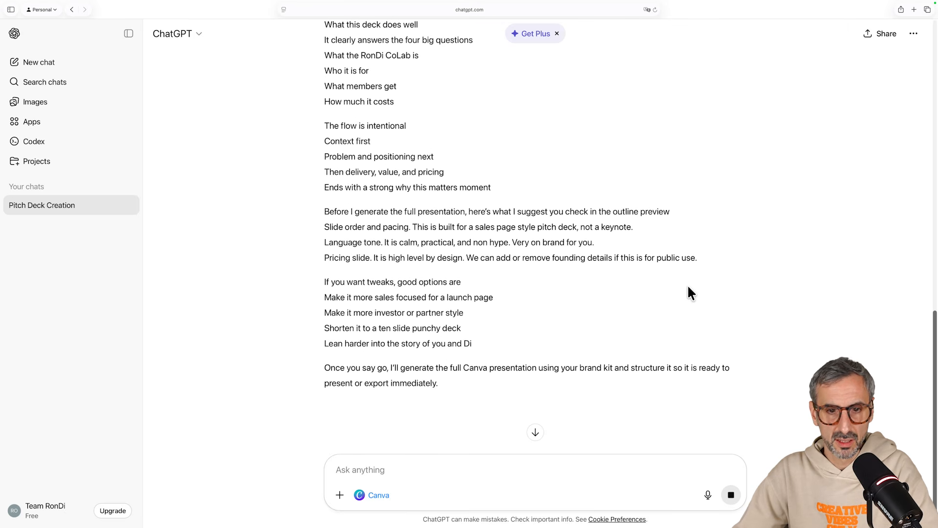
pyautogui.scroll(10, 689, 293)
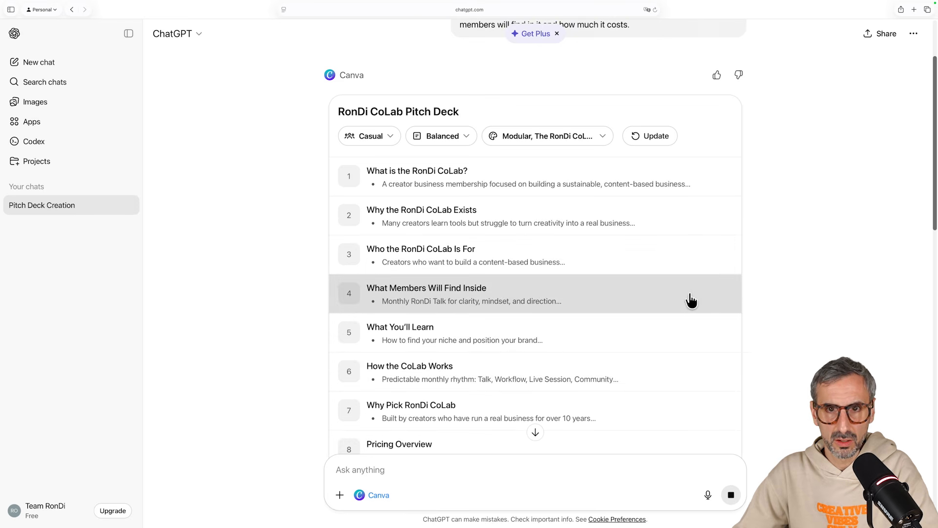
pyautogui.scroll(-8, 691, 300)
pyautogui.scroll(-7, 688, 293)
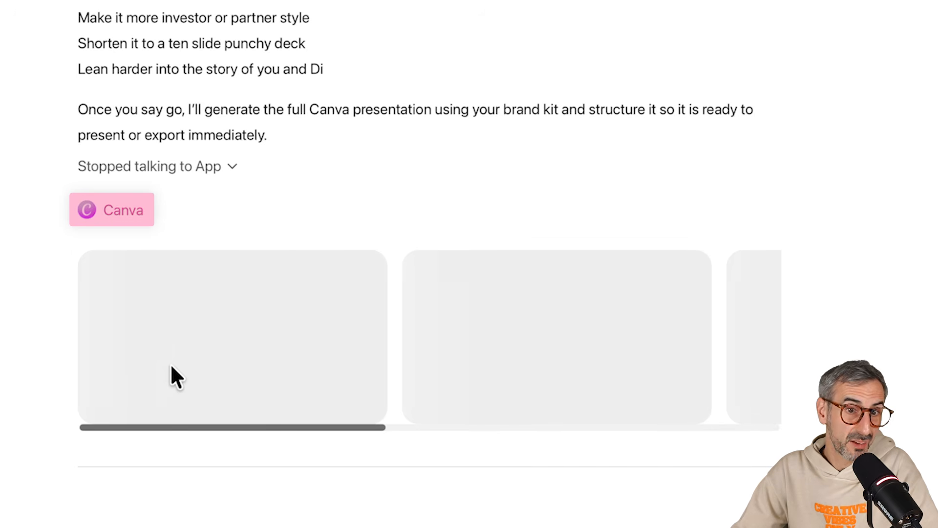
# Browse the cover previews of the generated design options and read the summary of the deck's contents and next steps
pyautogui.moveTo(242, 428); pyautogui.dragTo(191, 425)
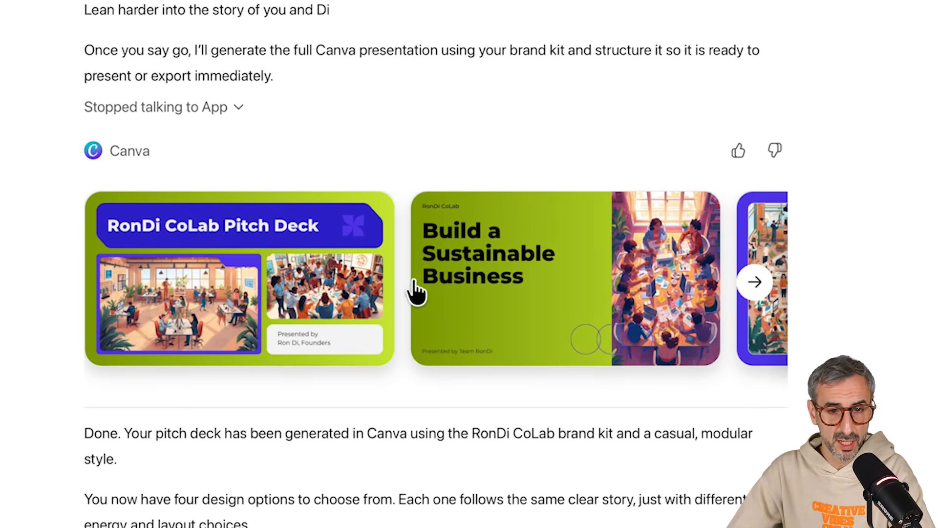
pyautogui.click(755, 282)
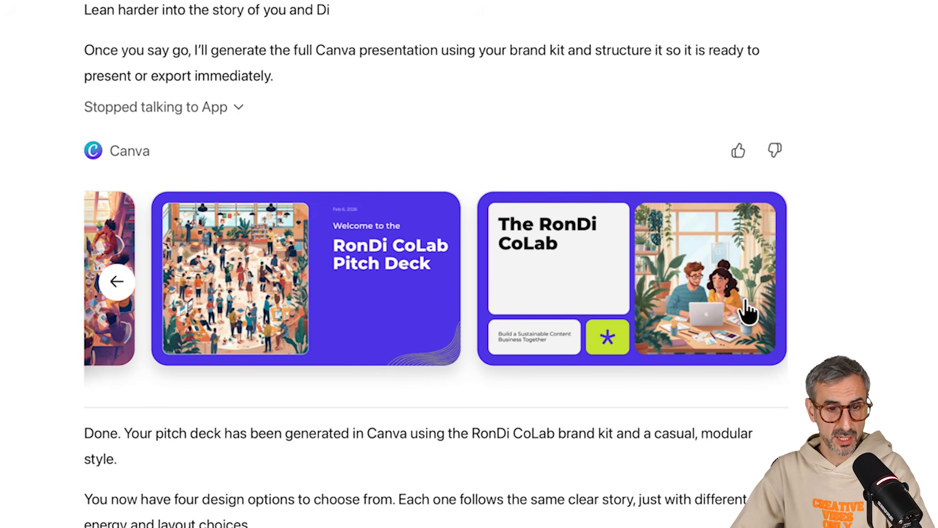
pyautogui.scroll(-5, 350, 262)
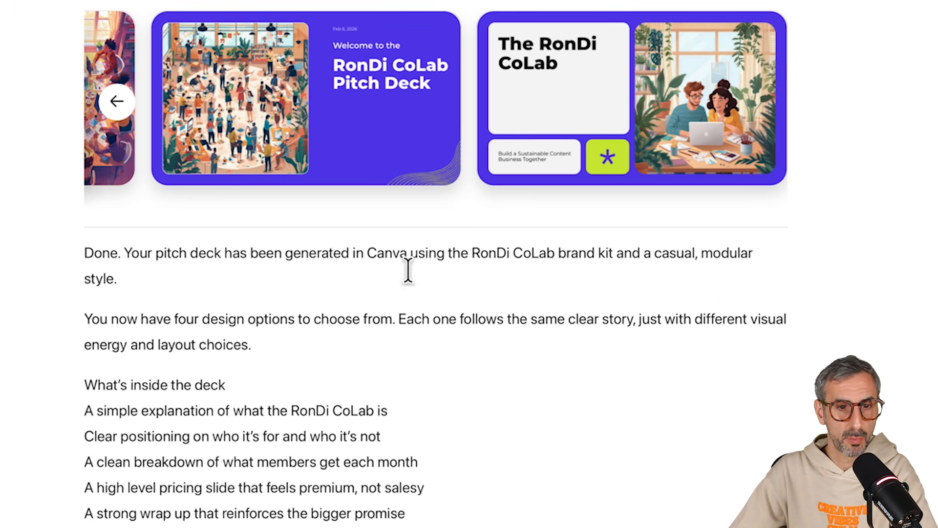
pyautogui.scroll(-2, 176, 347)
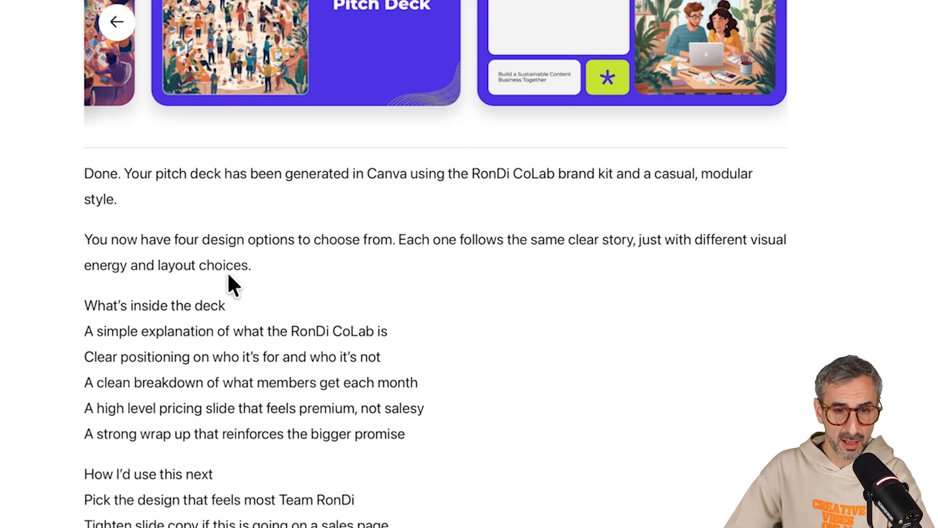
pyautogui.scroll(-1, 230, 283)
pyautogui.scroll(-1, 479, 266)
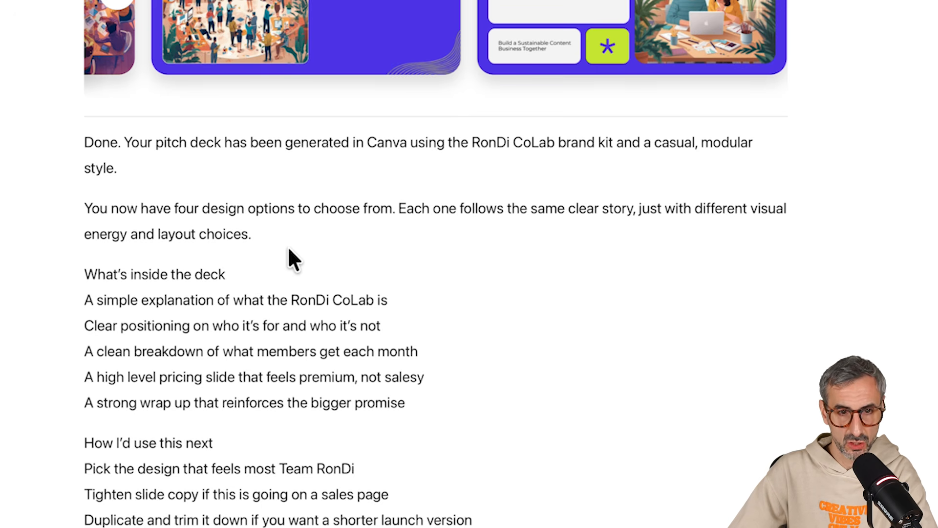
pyautogui.scroll(-4, 390, 264)
pyautogui.scroll(10, 410, 293)
pyautogui.scroll(-1, 342, 342)
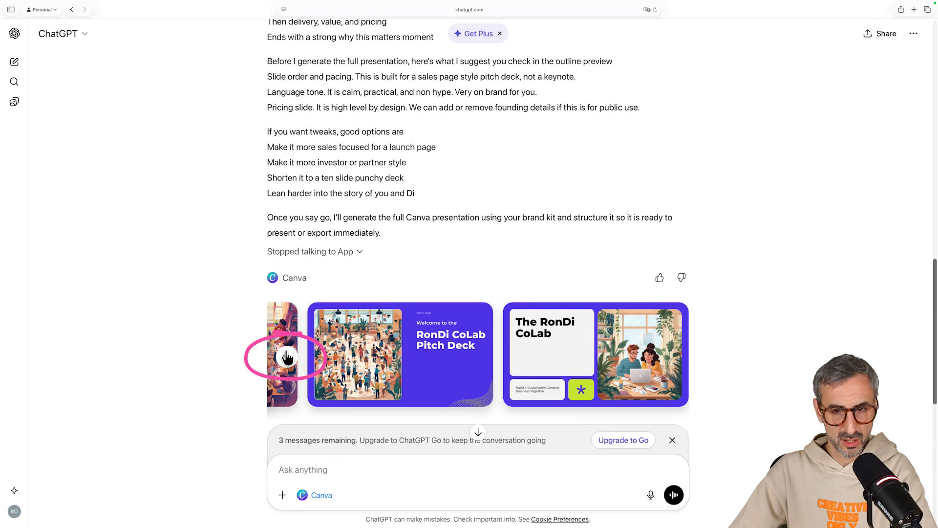
pyautogui.click(287, 357)
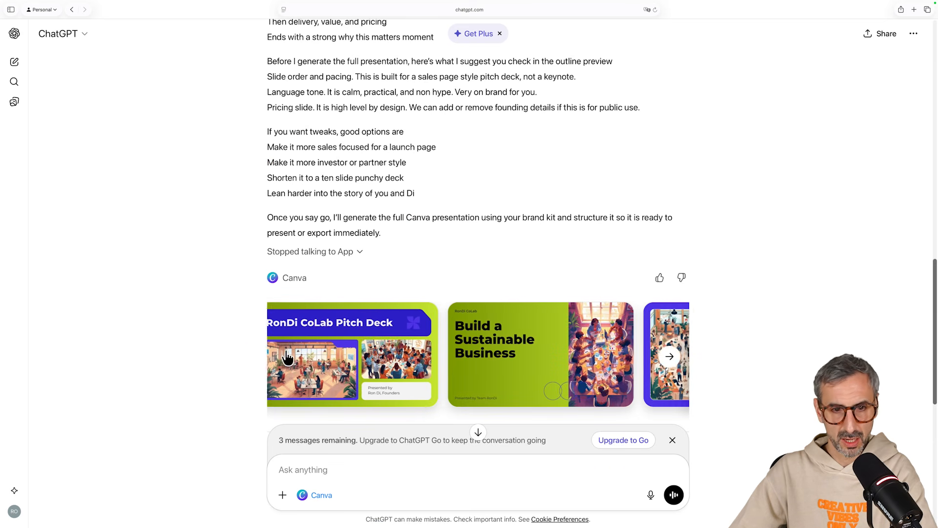
# Open the RonDi CoLab Pitch Deck design option and preview its cover and the Welcome to RonDi CoLab slide
pyautogui.click(351, 345)
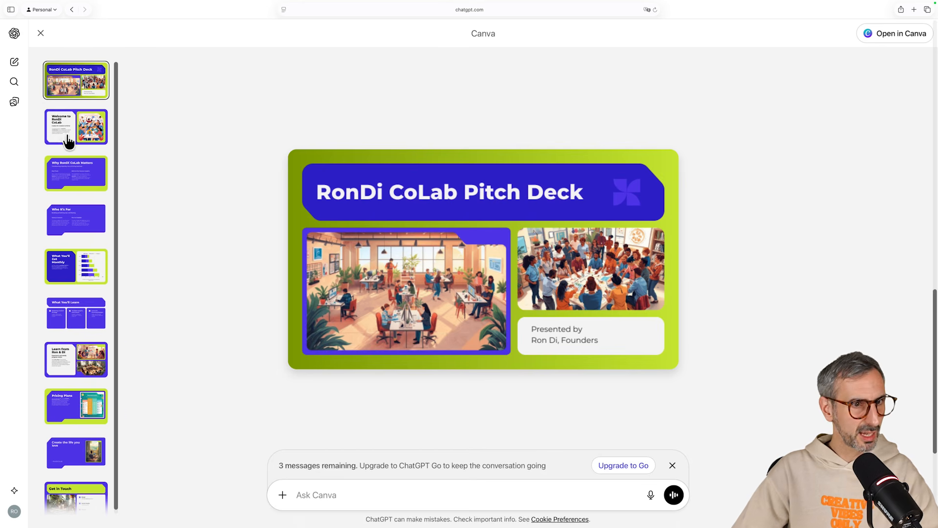
pyautogui.scroll(-1, 74, 161)
pyautogui.scroll(1, 83, 244)
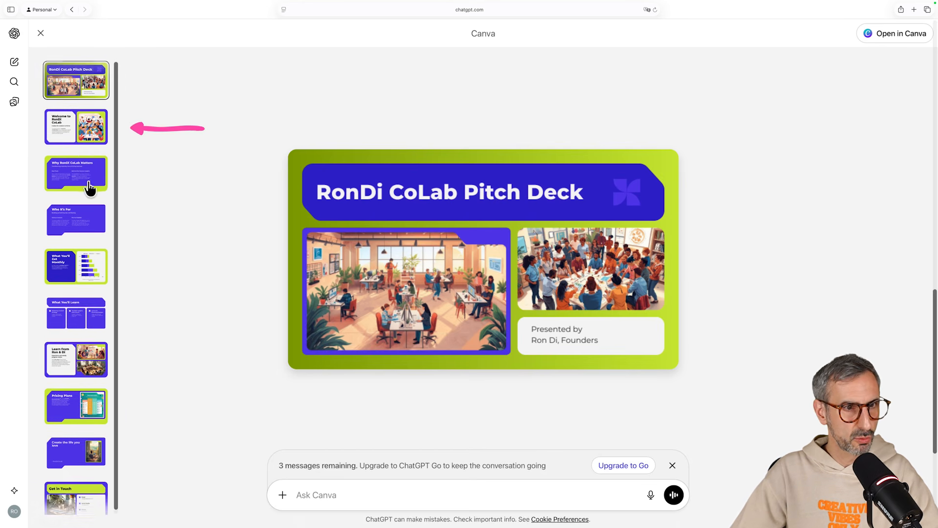
pyautogui.click(80, 132)
pyautogui.click(79, 91)
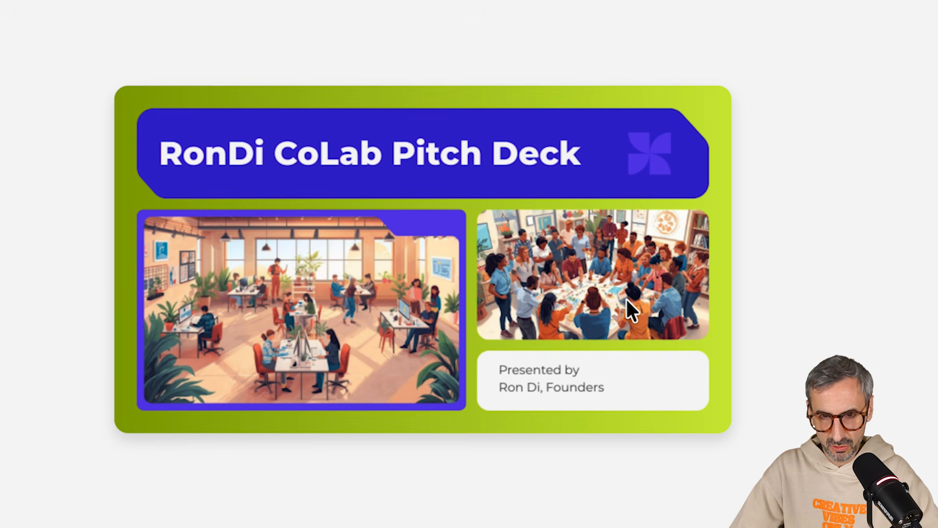
pyautogui.press('Right')
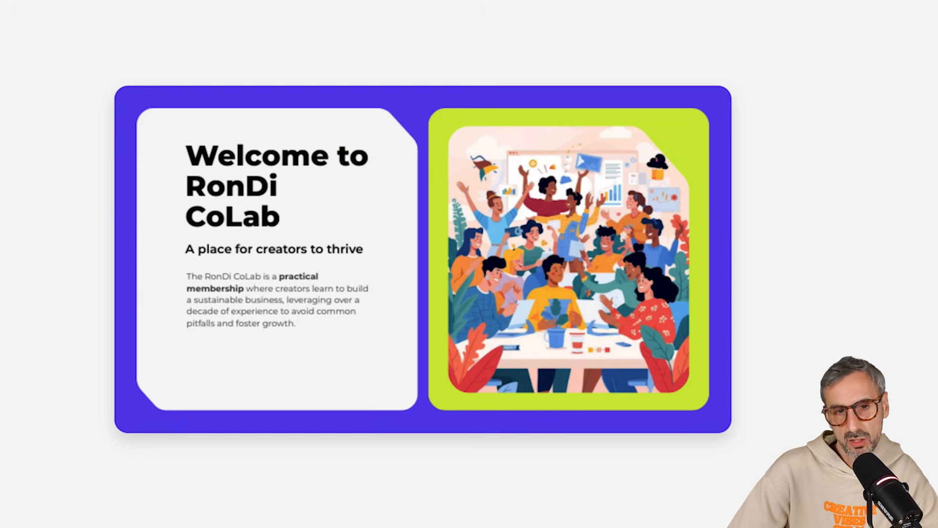
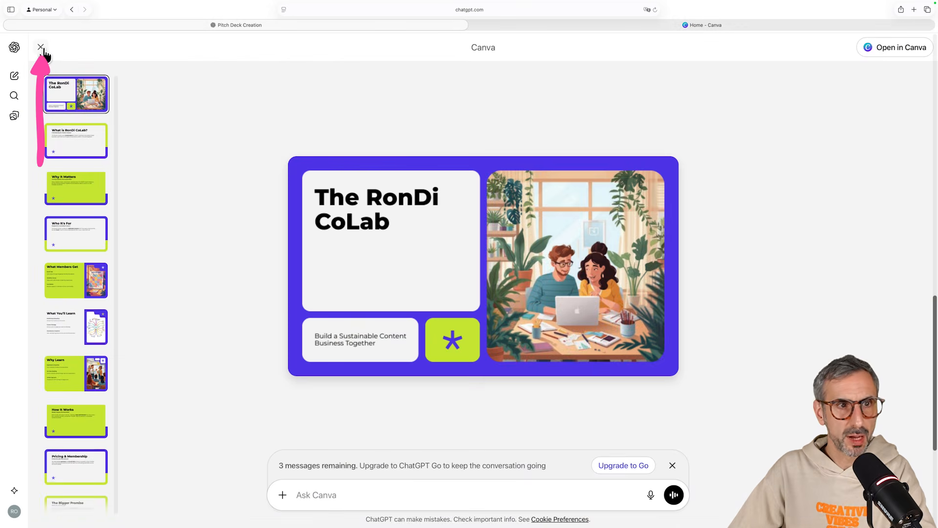
# Close the preview and request a five-page Canva carousel for LinkedIn covering what the CoLab is, its audience, content delivery flow, cost and a final CTA
pyautogui.click(42, 48)
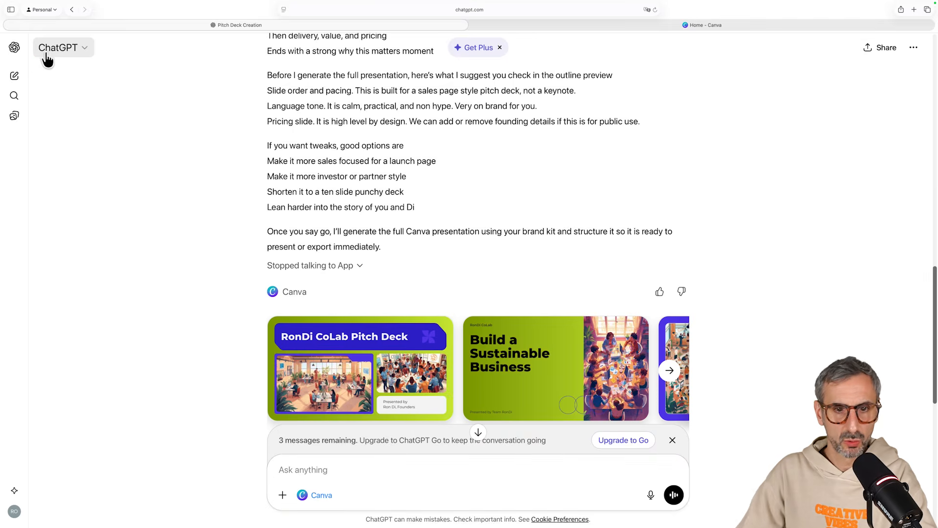
pyautogui.scroll(-10, 360, 302)
pyautogui.click(397, 467)
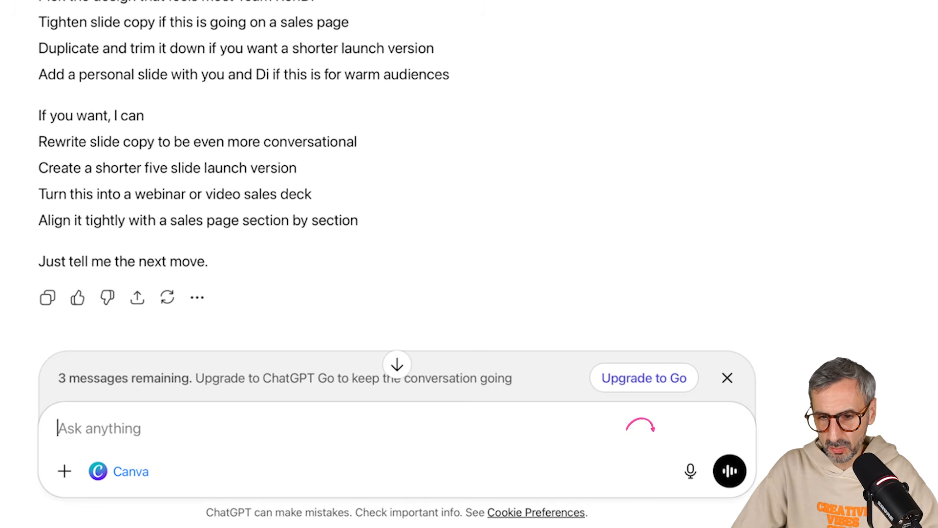
pyautogui.click(691, 470)
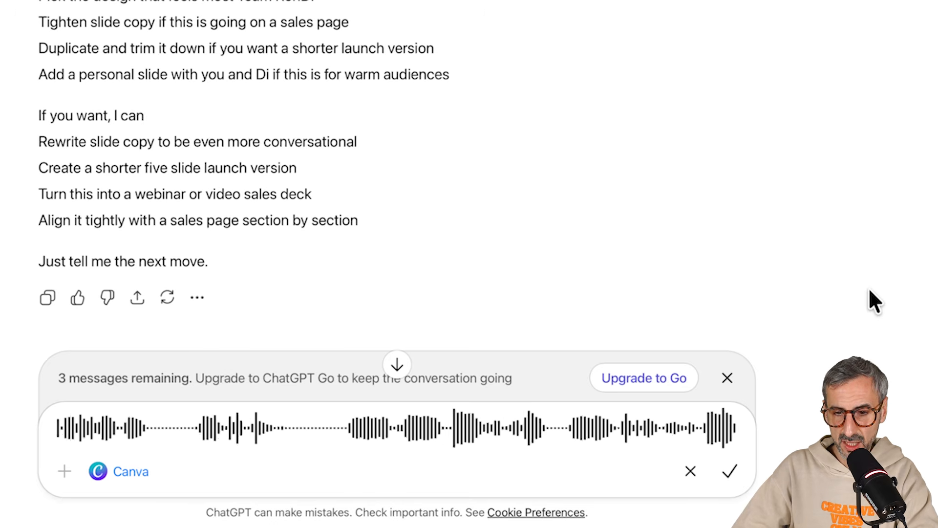
pyautogui.click(731, 473)
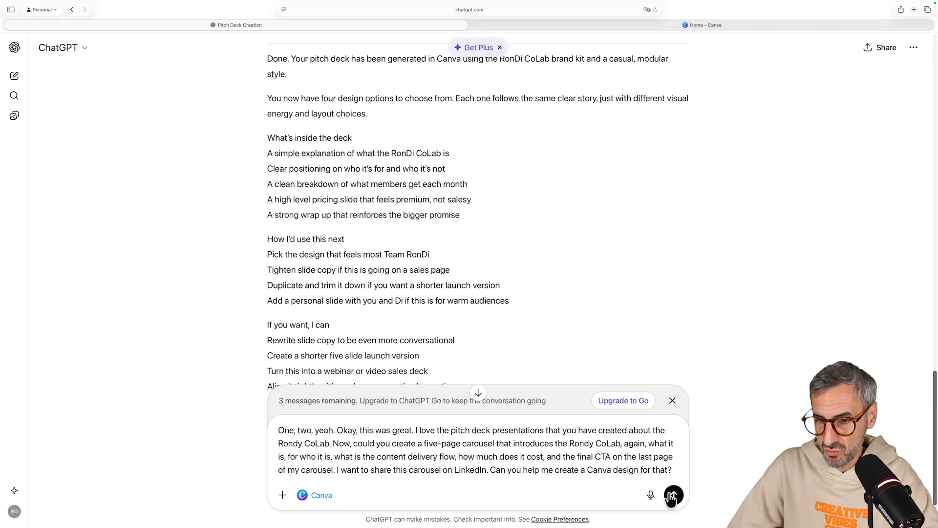
pyautogui.click(674, 494)
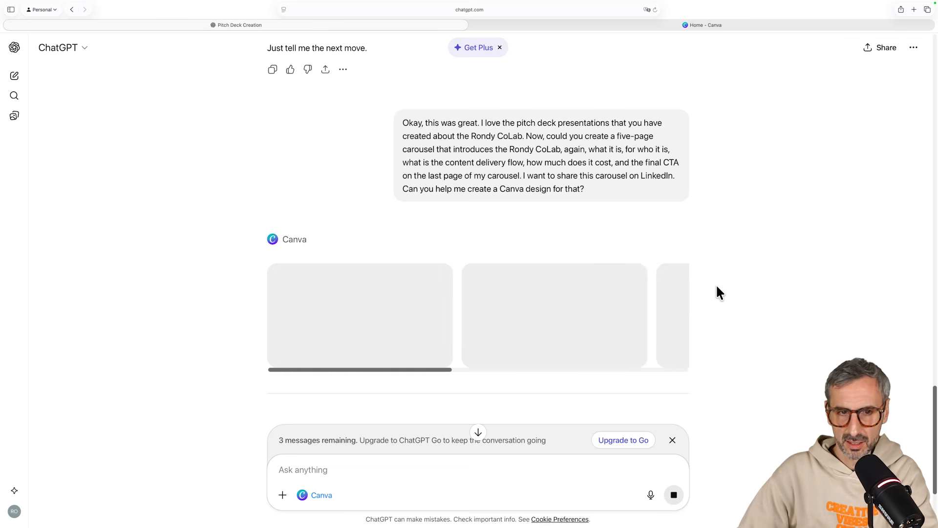
# Look over the generated carousel options and open the Meet the RonDi CoLab design in the Canva editor
pyautogui.scroll(-2, 296, 253)
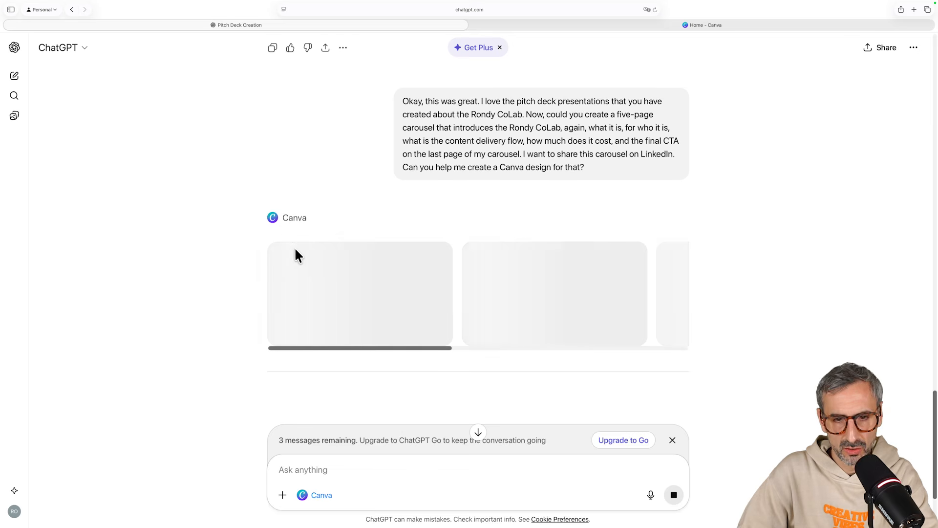
pyautogui.moveTo(401, 334); pyautogui.dragTo(355, 335)
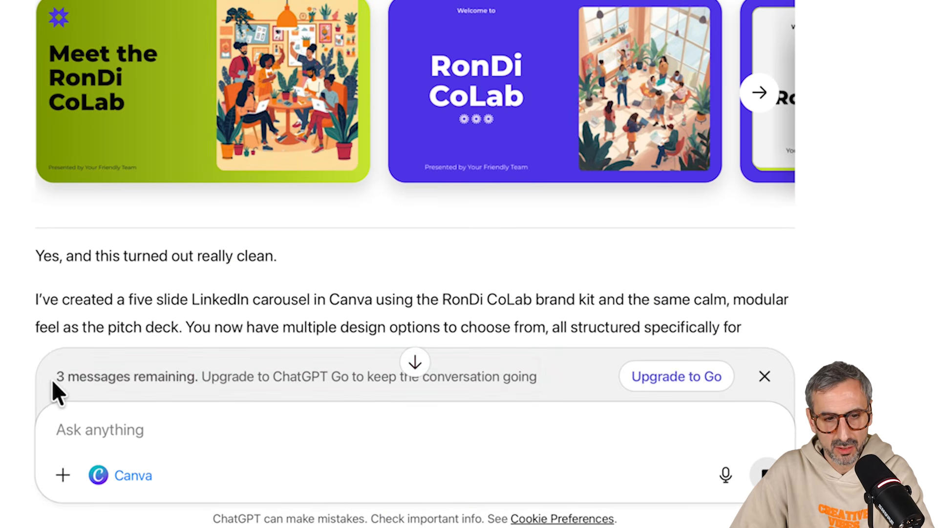
pyautogui.moveTo(56, 377); pyautogui.dragTo(609, 375)
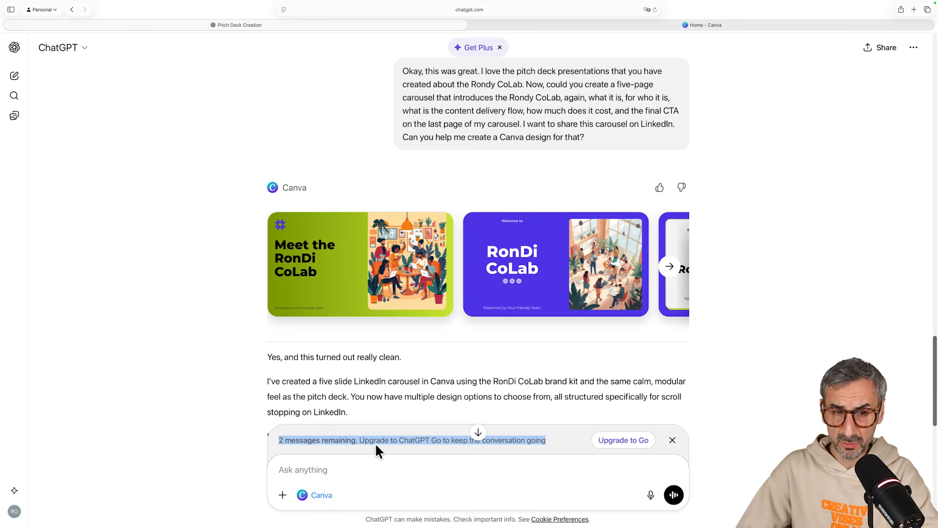
pyautogui.scroll(-3, 382, 418)
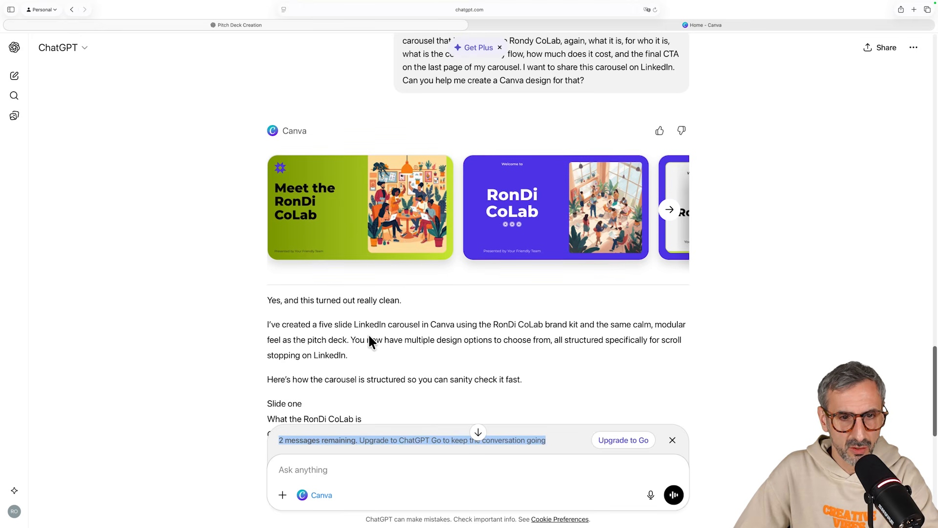
pyautogui.scroll(-2, 293, 322)
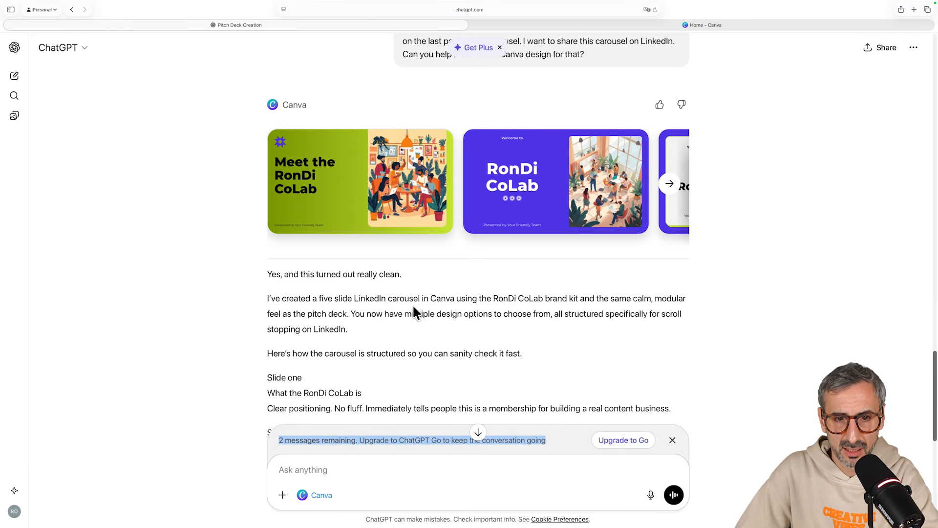
pyautogui.click(427, 198)
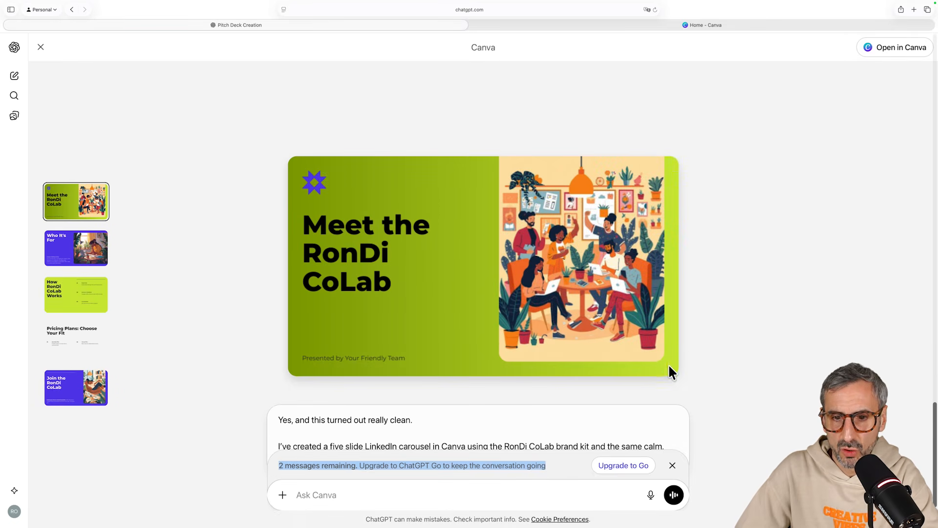
pyautogui.click(898, 49)
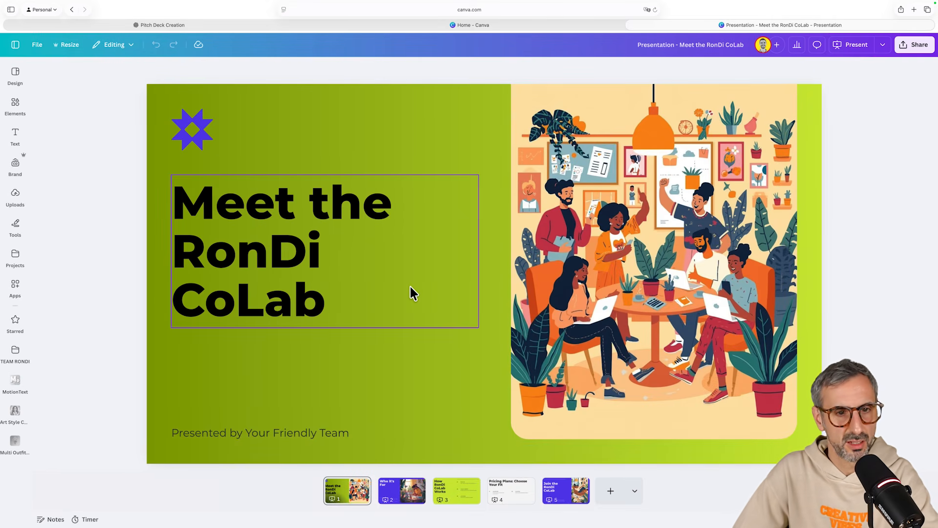
# Review the carousel's remaining pages from Who It's For to Join the RonDi CoLab, and return to the cover
pyautogui.click(401, 490)
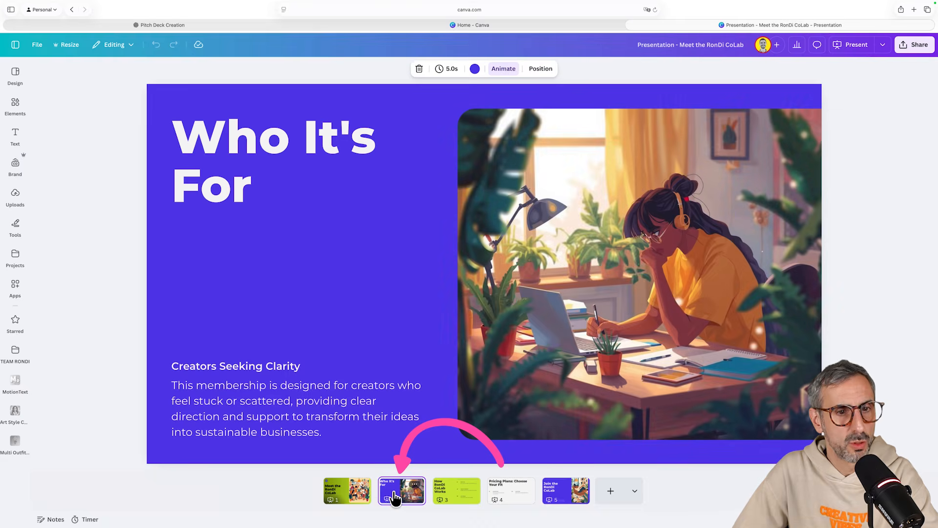
pyautogui.click(462, 490)
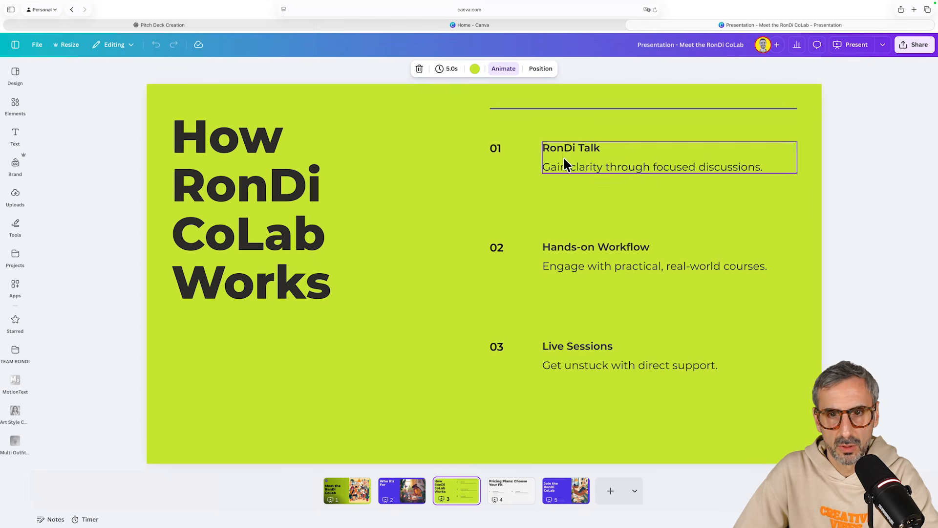
pyautogui.click(503, 497)
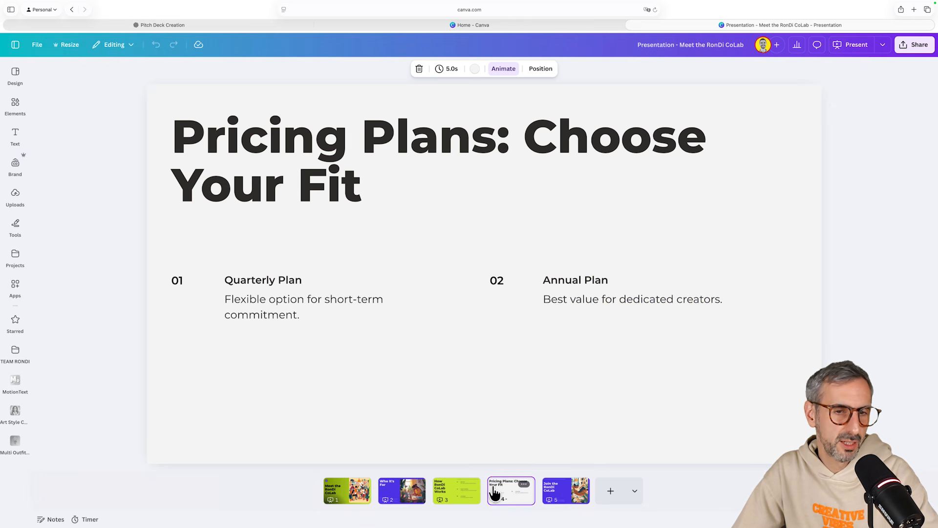
pyautogui.click(558, 497)
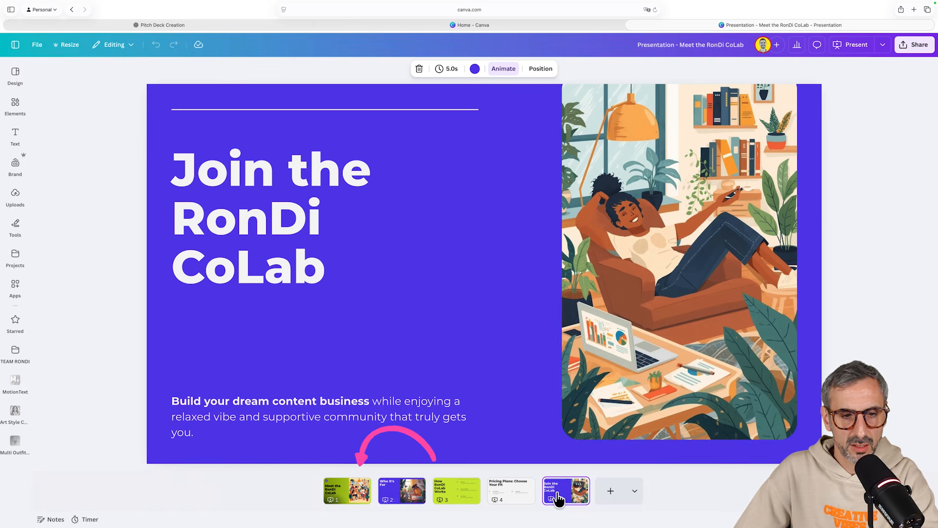
pyautogui.click(354, 495)
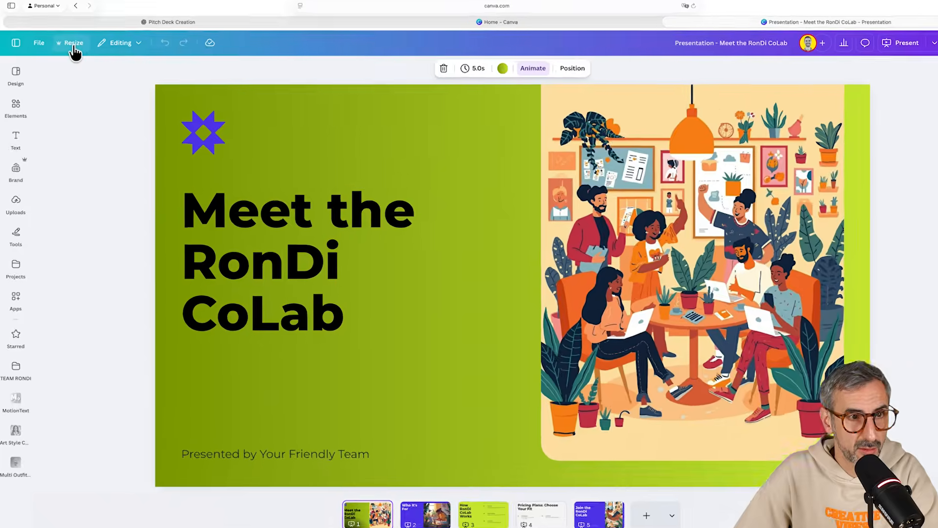
# Resize all five pages of this design to the LinkedIn Carousel format, 1200 × 1500 px
pyautogui.click(71, 41)
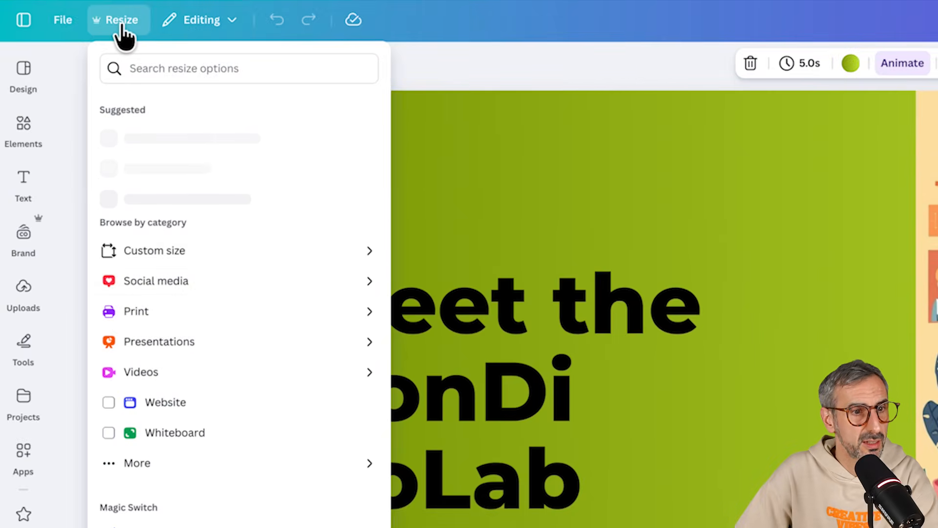
pyautogui.click(193, 68)
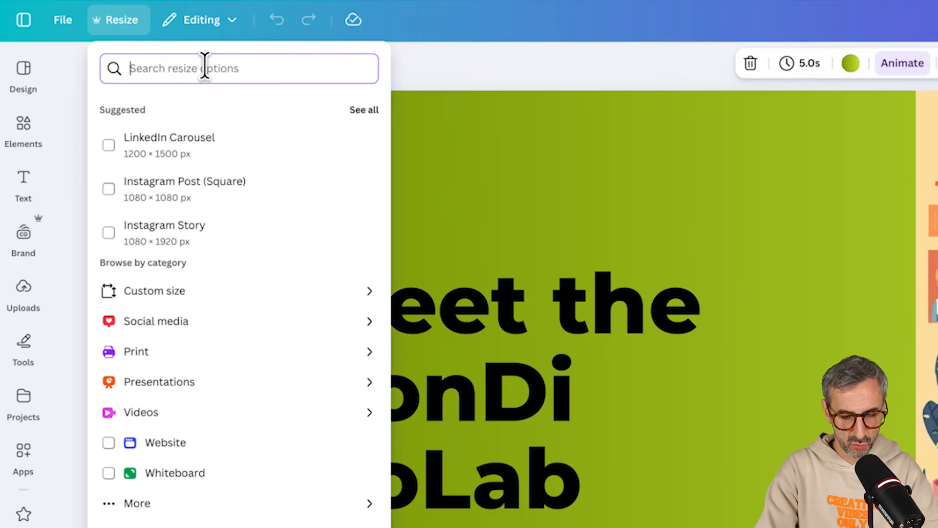
pyautogui.write('link')
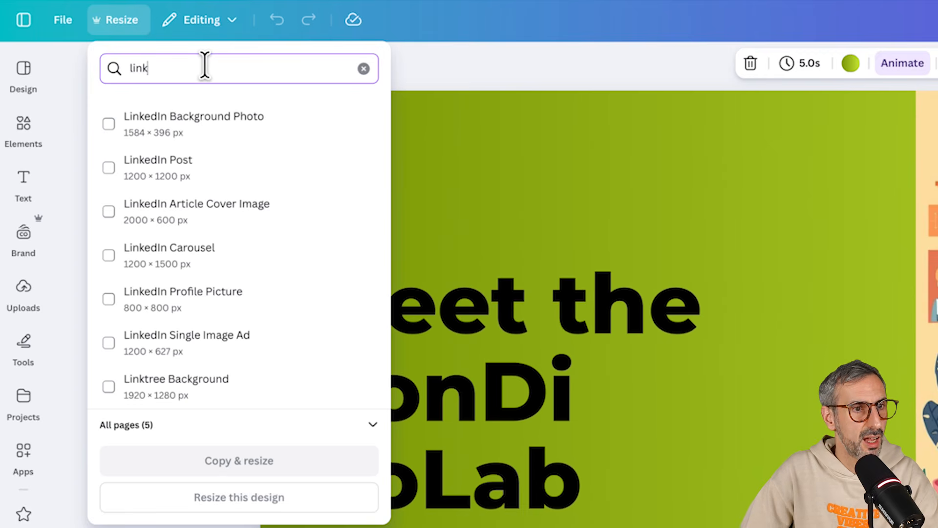
pyautogui.click(257, 264)
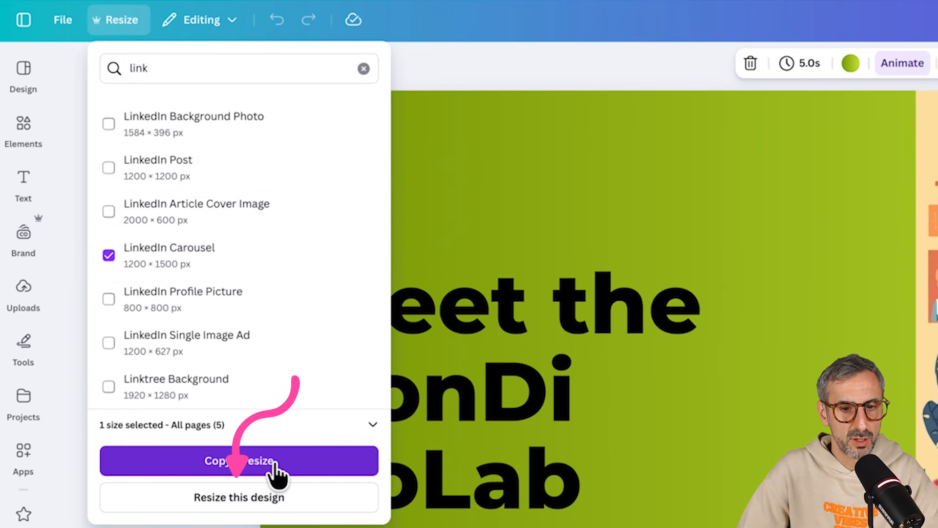
pyautogui.click(235, 503)
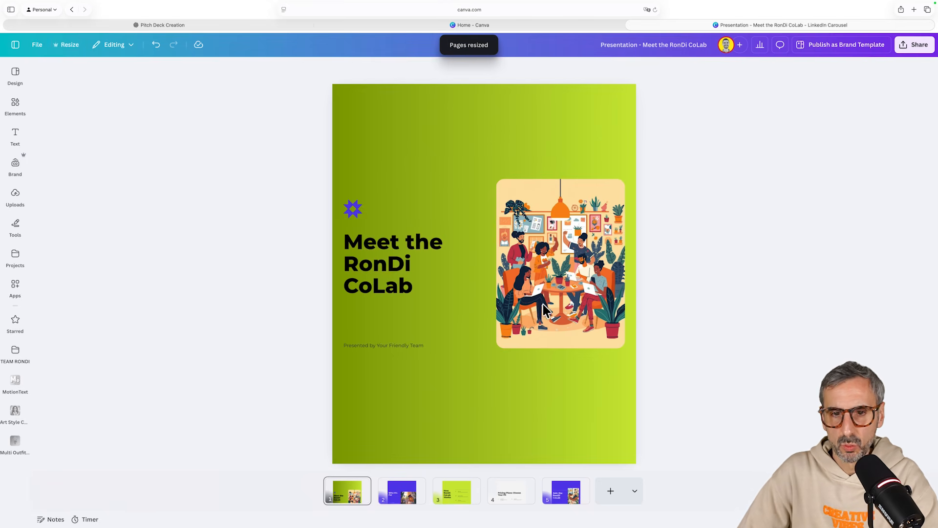
# Check the layout of each resized carousel page and go back to the first page
pyautogui.click(388, 499)
pyautogui.click(458, 503)
pyautogui.click(509, 499)
pyautogui.click(551, 499)
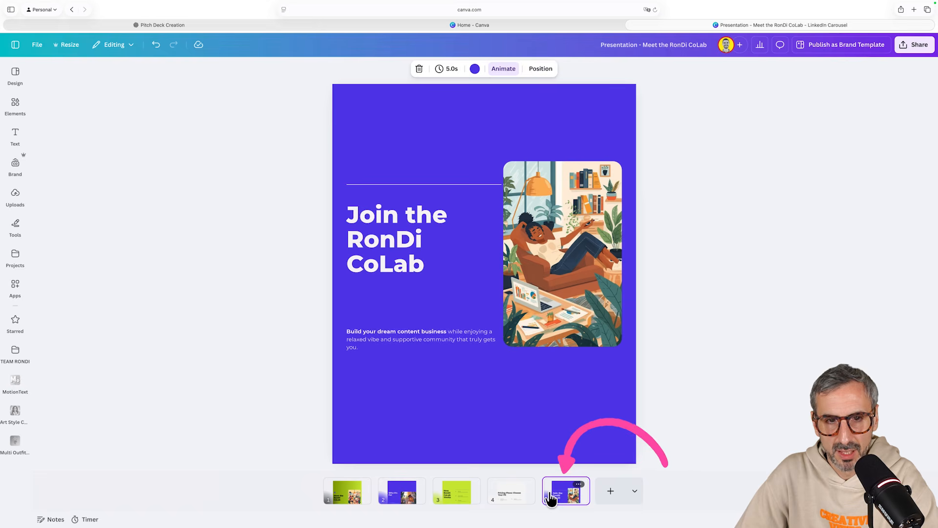
pyautogui.click(345, 495)
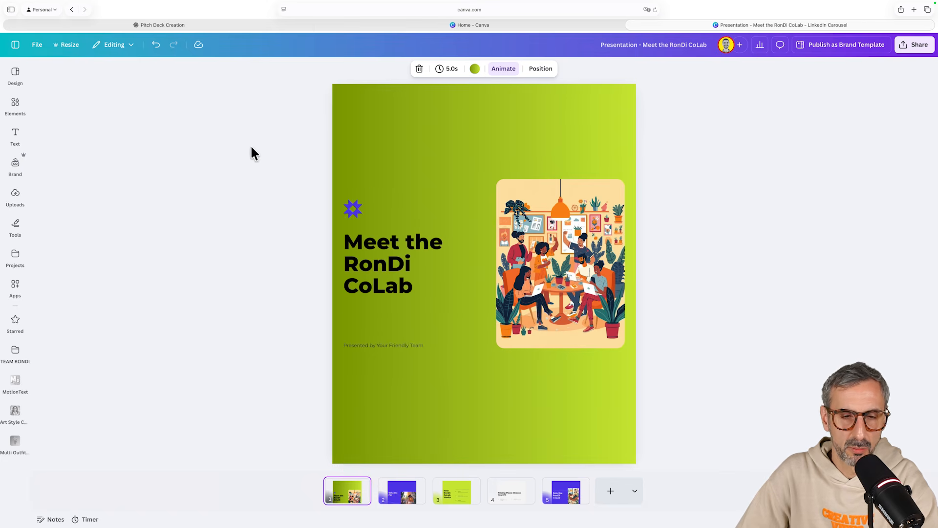
# Delete the "Presented by Your Friendly Team" line from the cover page
pyautogui.moveTo(228, 122); pyautogui.dragTo(446, 299)
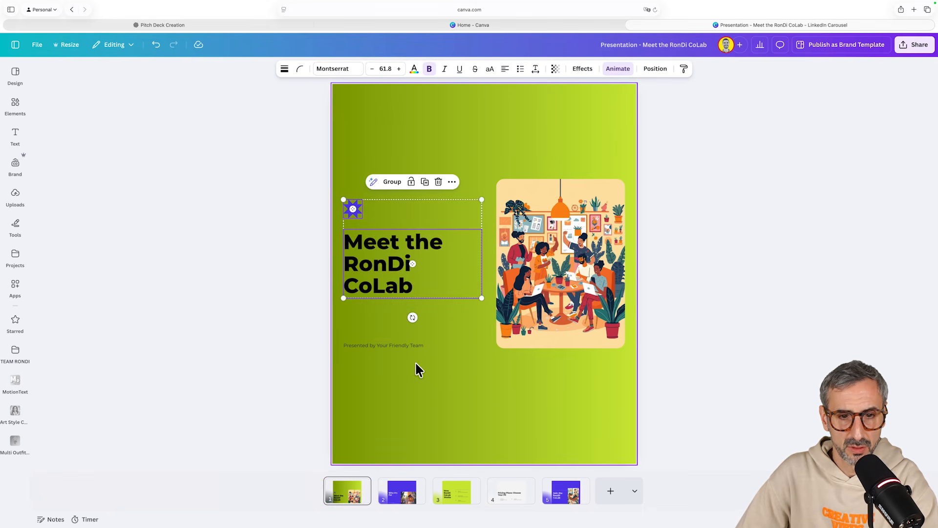
pyautogui.click(415, 364)
pyautogui.click(402, 344)
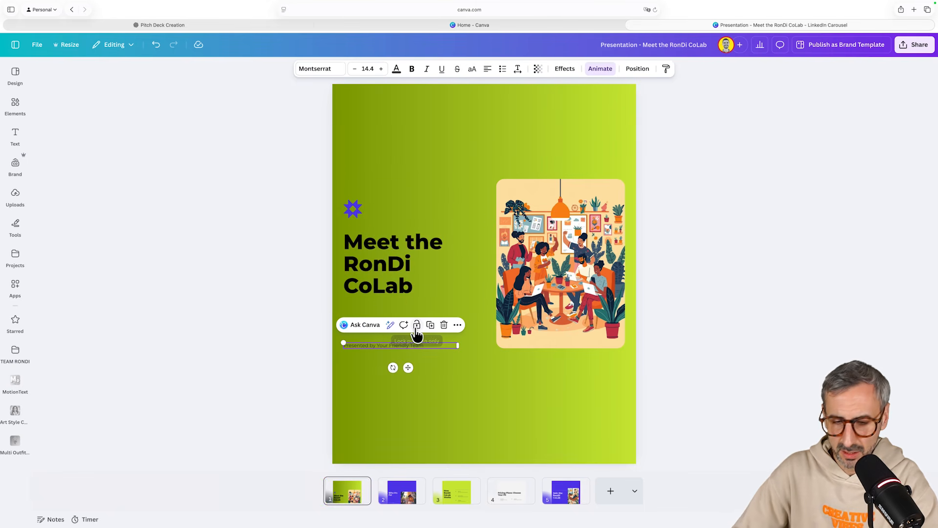
pyautogui.press('Escape')
# Move the star and heading to the cover's upper part, and enlarge the illustration to fill the space beneath them between the margins
pyautogui.moveTo(419, 285); pyautogui.dragTo(438, 199)
pyautogui.moveTo(574, 291); pyautogui.dragTo(606, 350)
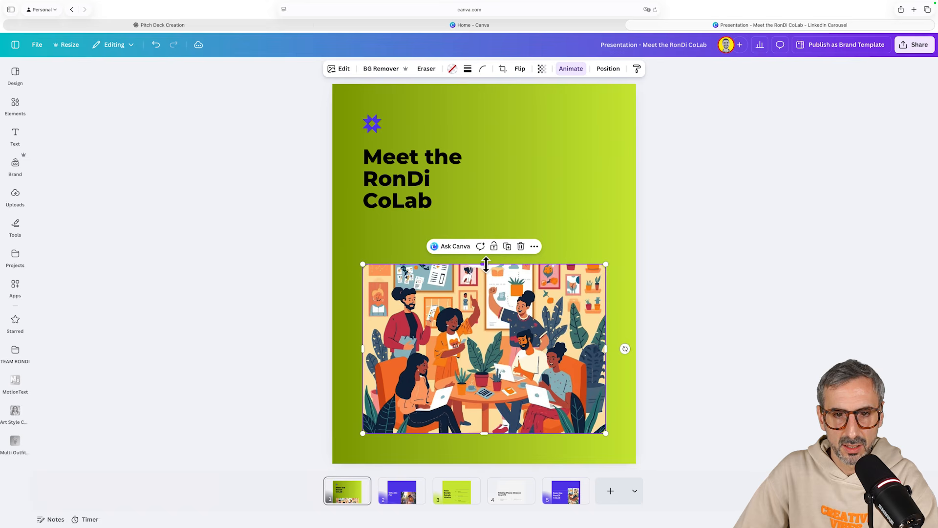
pyautogui.moveTo(485, 264); pyautogui.dragTo(484, 234)
# Widen the "Meet the RonDi CoLab" heading so it wraps onto two lines and place it beside the star
pyautogui.click(406, 162)
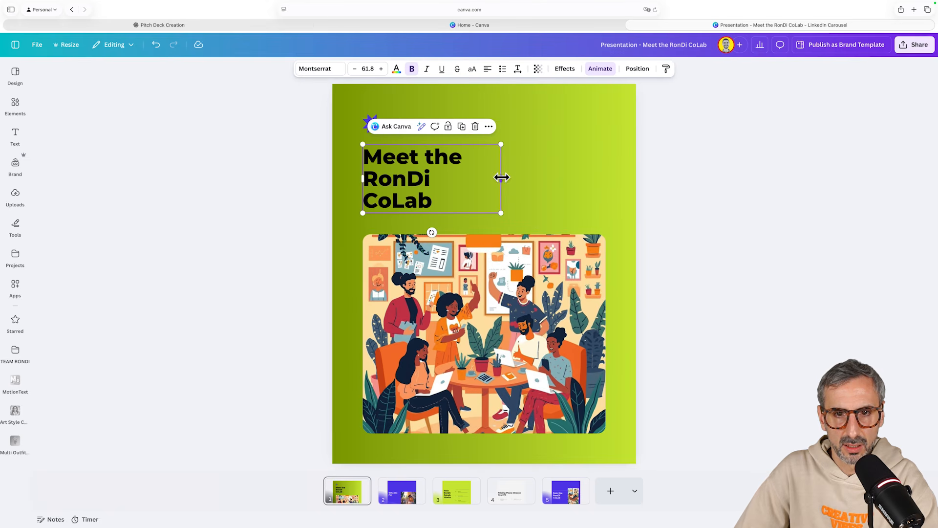
pyautogui.moveTo(502, 177); pyautogui.dragTo(543, 187)
pyautogui.moveTo(447, 164); pyautogui.dragTo(479, 134)
# Add the black "The RonDi Co-Lab" brand logo to the cover, shrink it, and shift the heading right to make room for it
pyautogui.click(366, 126)
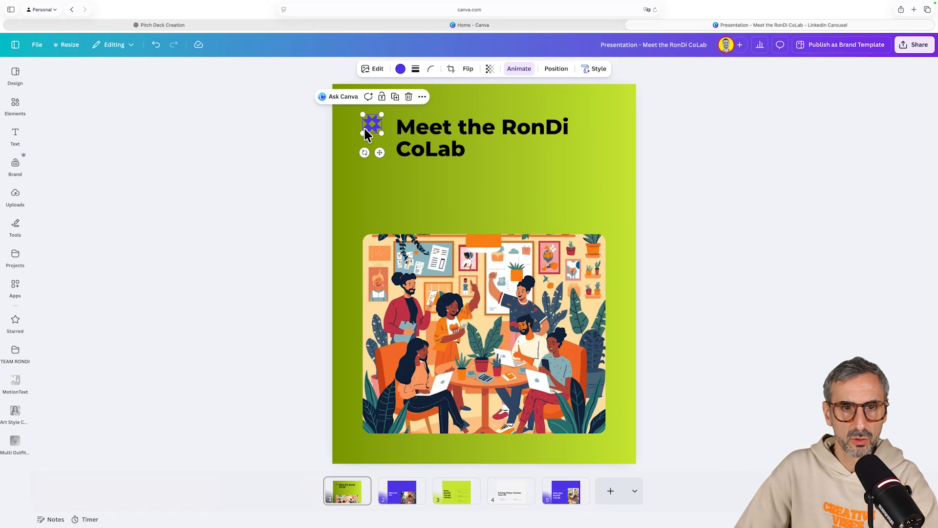
pyautogui.click(15, 165)
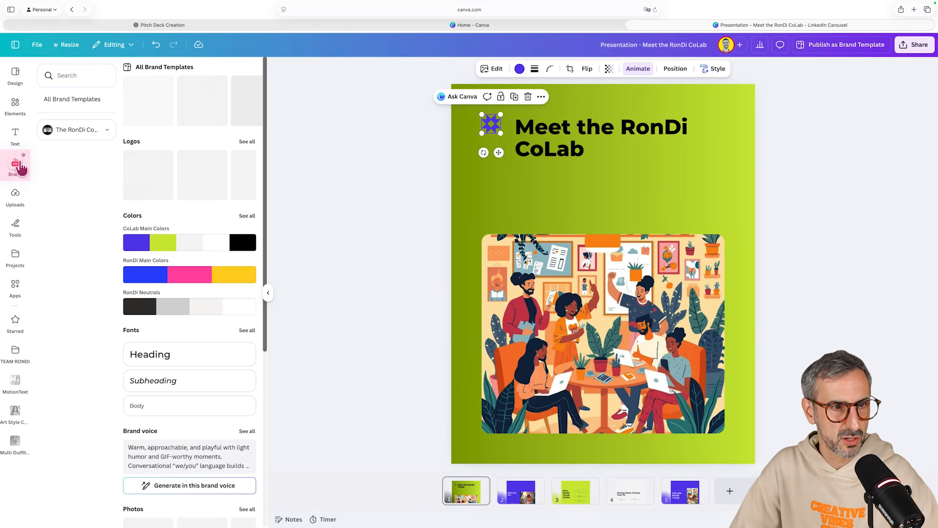
pyautogui.click(149, 176)
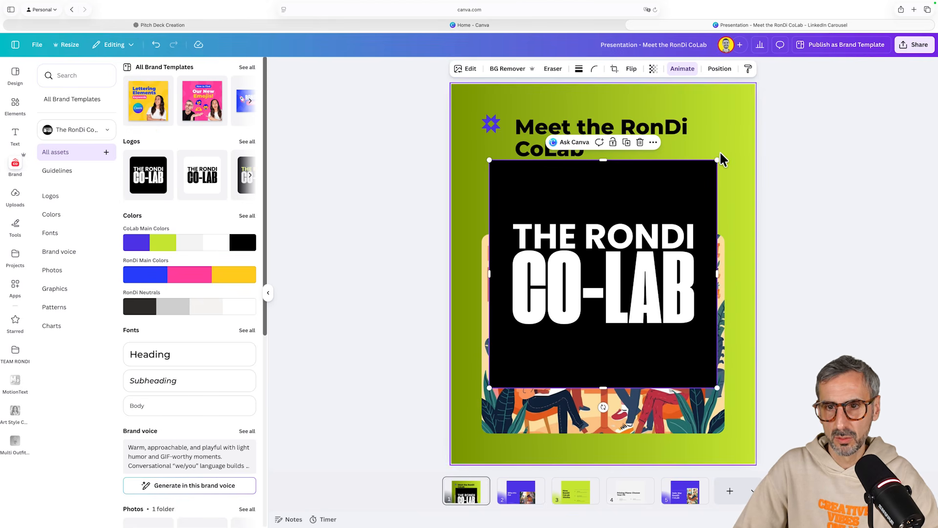
pyautogui.moveTo(716, 164); pyautogui.dragTo(577, 300)
pyautogui.moveTo(573, 130); pyautogui.dragTo(607, 130)
pyautogui.moveTo(540, 281); pyautogui.dragTo(518, 191)
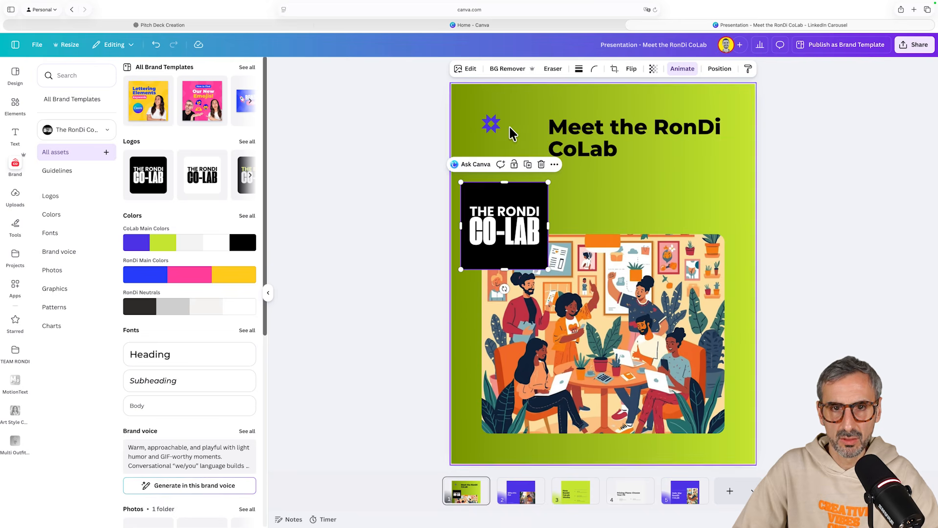
# Delete the purple star and put the logo, shrunk to about the heading's height, in its place at the cover's left margin
pyautogui.click(524, 267)
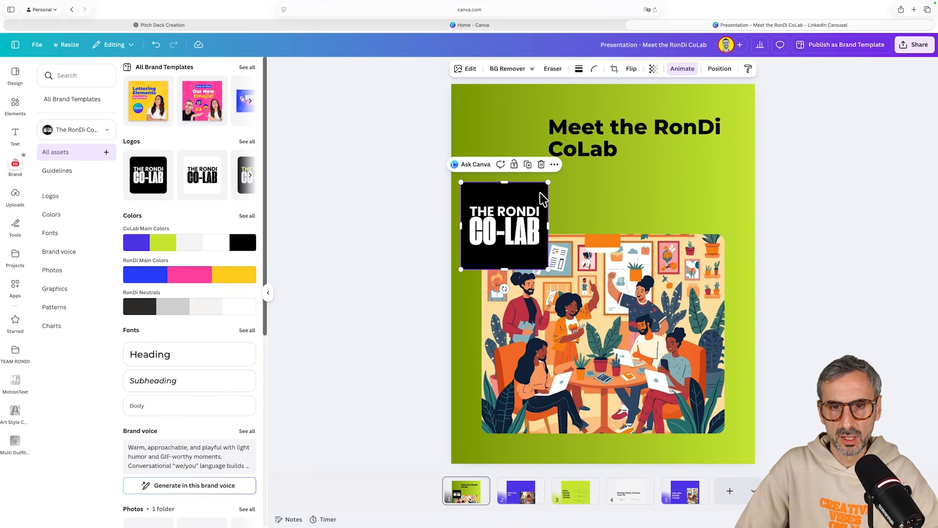
pyautogui.moveTo(549, 185); pyautogui.dragTo(514, 216)
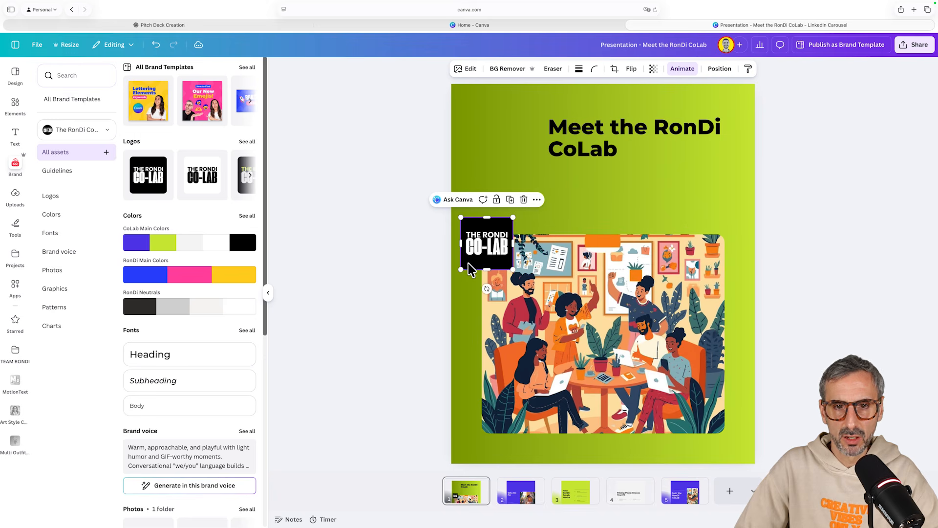
pyautogui.moveTo(476, 252); pyautogui.dragTo(497, 145)
# Narrow the cover heading so it wraps as "Meet the" over "RonDi CoLab", and align it to the right margin
pyautogui.click(551, 142)
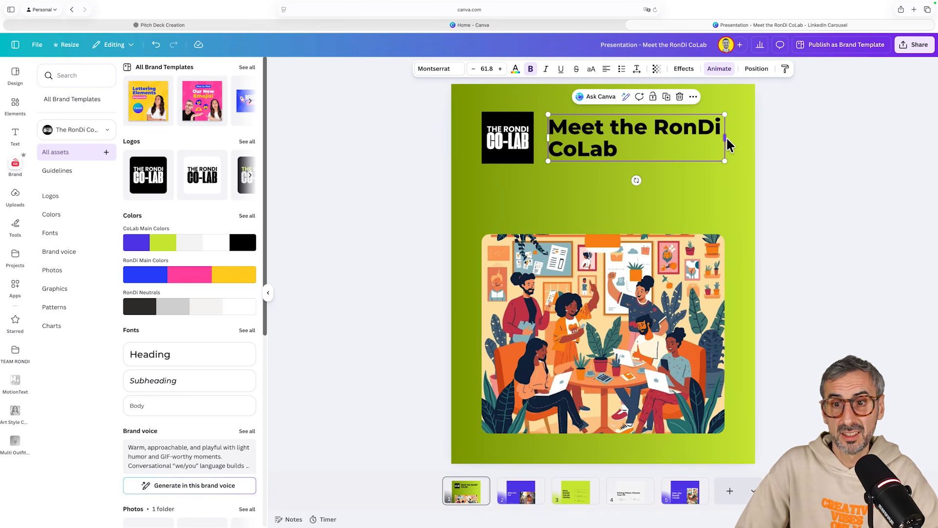
pyautogui.moveTo(727, 145); pyautogui.dragTo(712, 146)
# Align the logo with the heading's top and the illustration's left edge, and slightly round its corners
pyautogui.moveTo(521, 152); pyautogui.dragTo(528, 156)
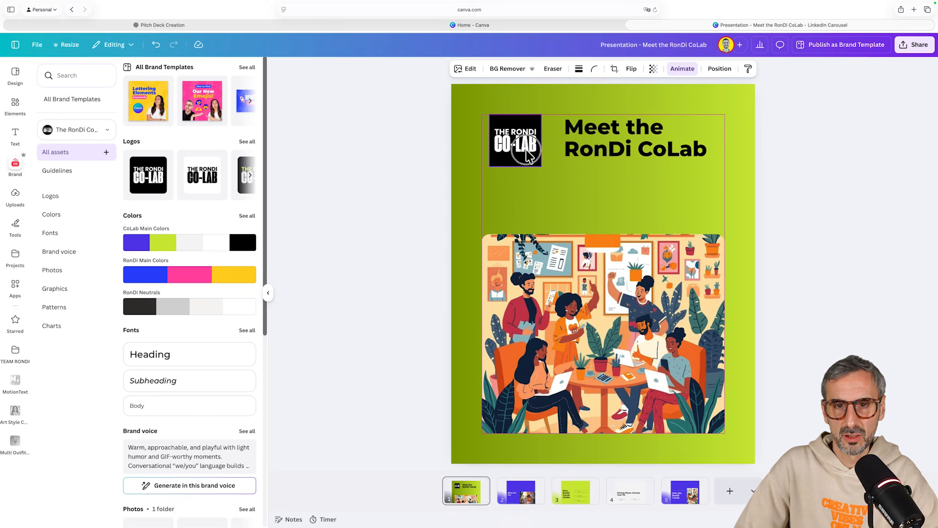
pyautogui.click(594, 69)
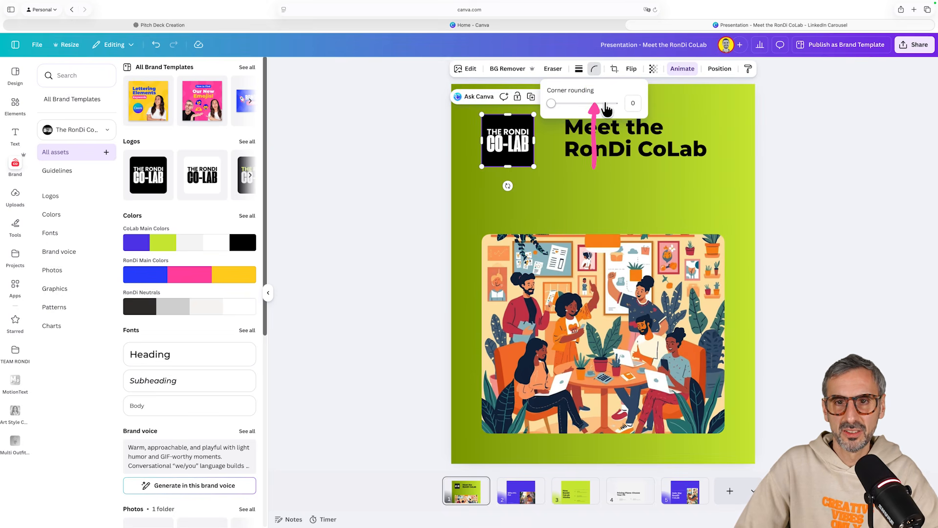
pyautogui.click(513, 210)
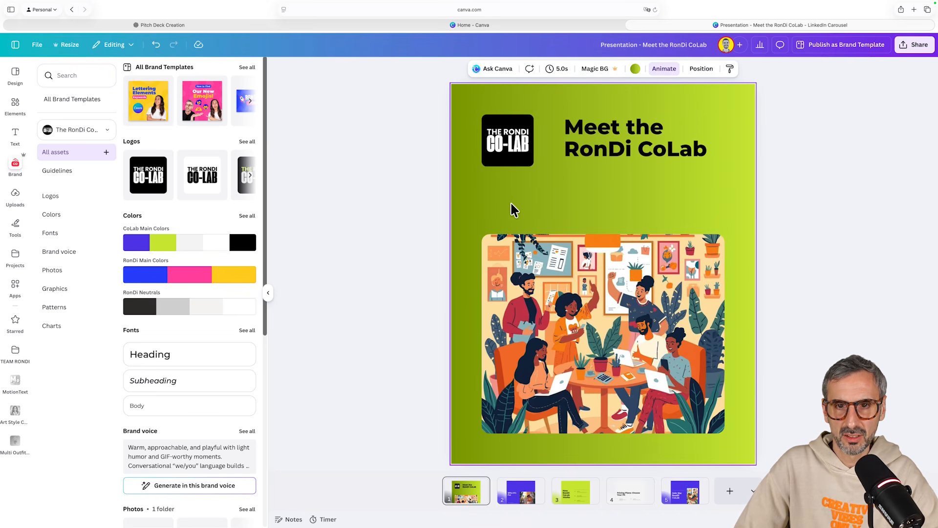
# Extend the illustration's upper edge to fill most of the gap beneath the logo and heading
pyautogui.click(560, 262)
pyautogui.moveTo(602, 235); pyautogui.dragTo(603, 196)
pyautogui.click(791, 307)
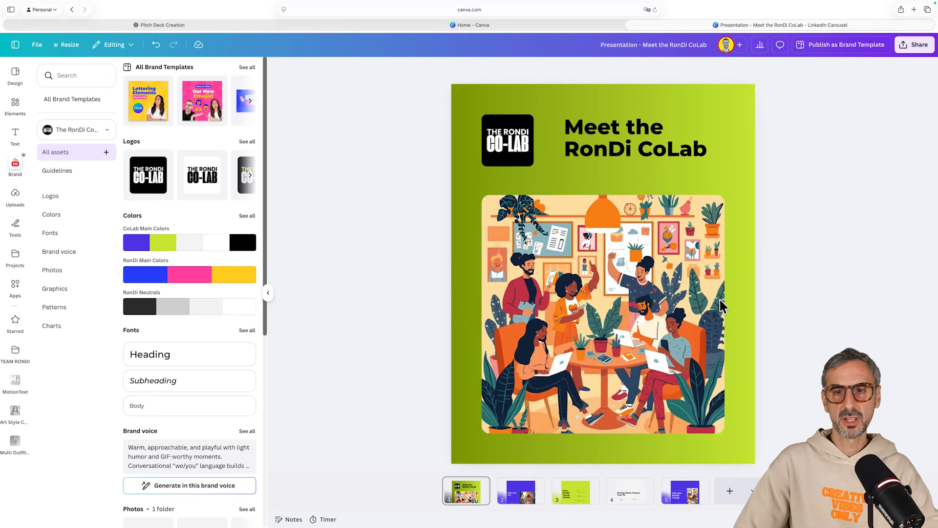